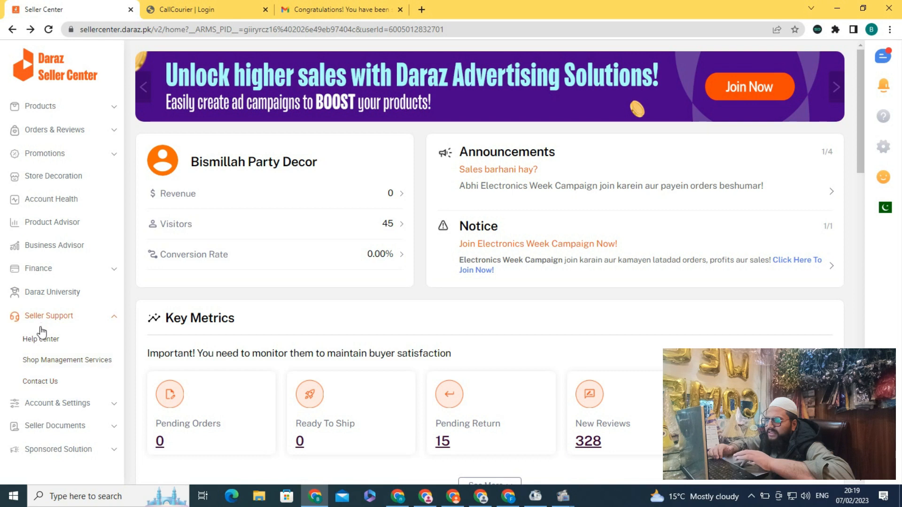
Step: Open the seller support Xform via Contact Us and 'Click here to see more options'
{"action": "left_click", "coordinate": [53, 384]}
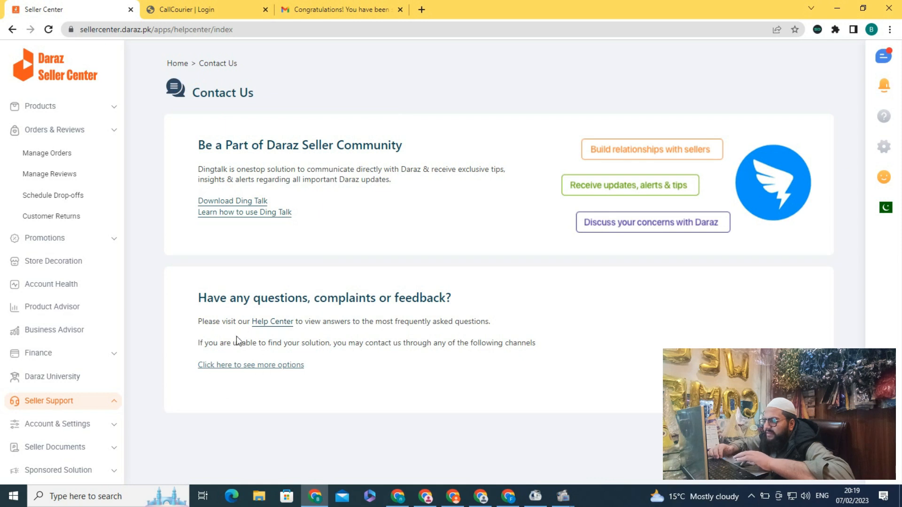
{"action": "left_click", "coordinate": [268, 366]}
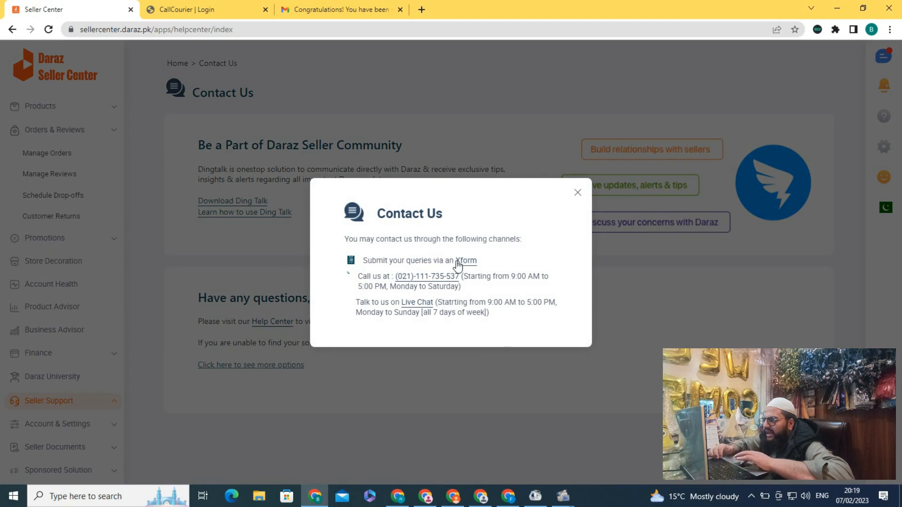
{"action": "left_click", "coordinate": [466, 261]}
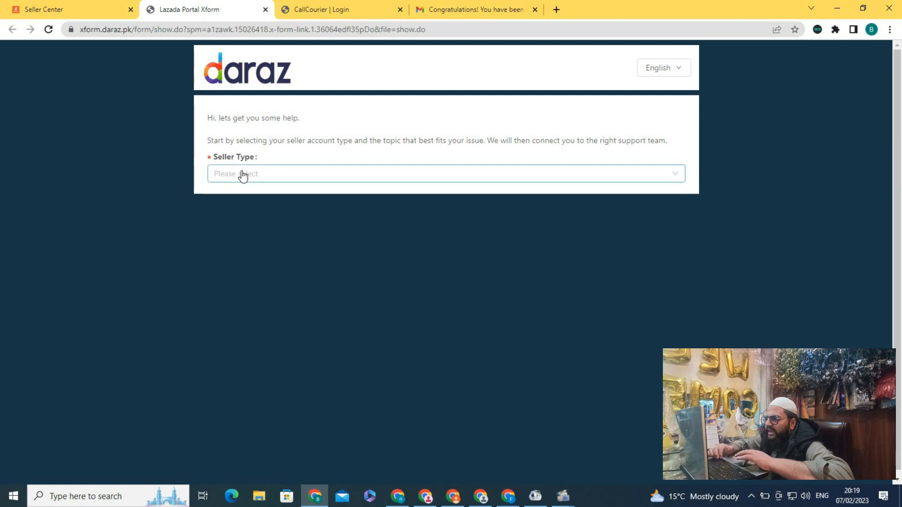
Step: Set Seller Type to Local Seller and the help topic to Returns
{"action": "left_click", "coordinate": [226, 174]}
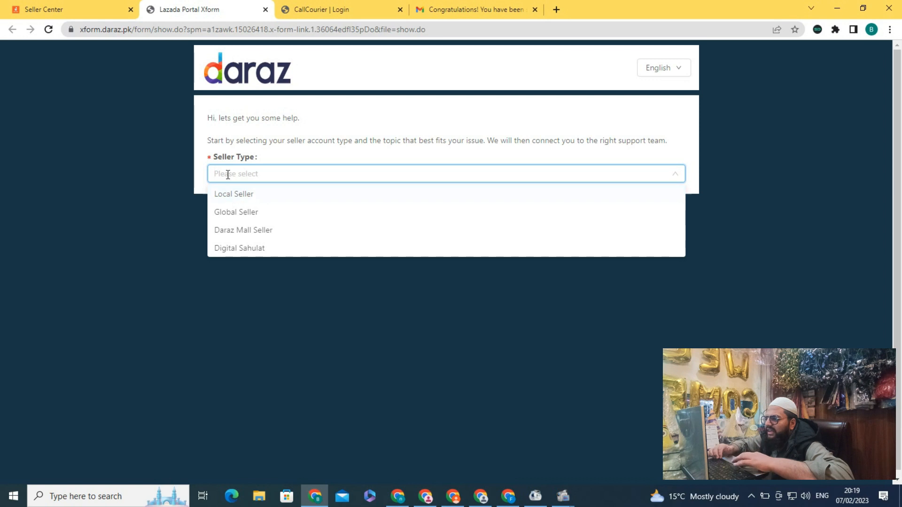
{"action": "left_click", "coordinate": [261, 195]}
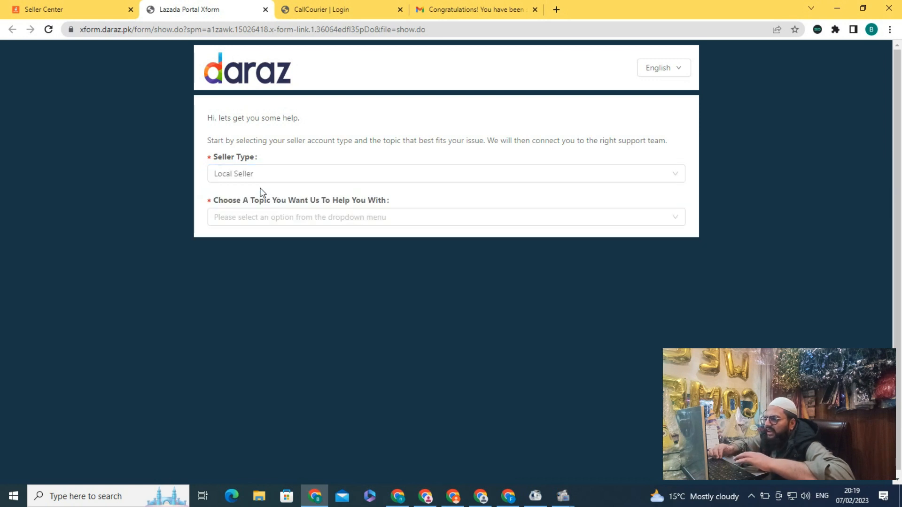
{"action": "left_click", "coordinate": [243, 217]}
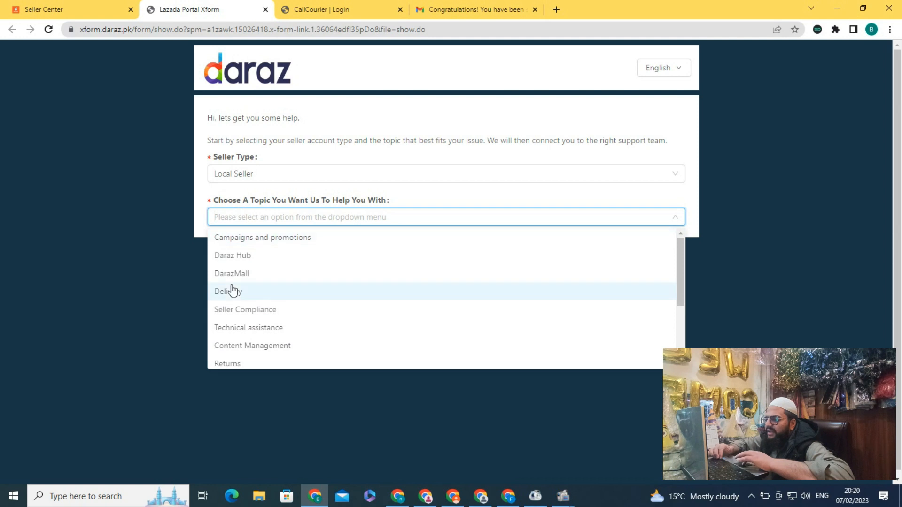
{"action": "left_click", "coordinate": [229, 362]}
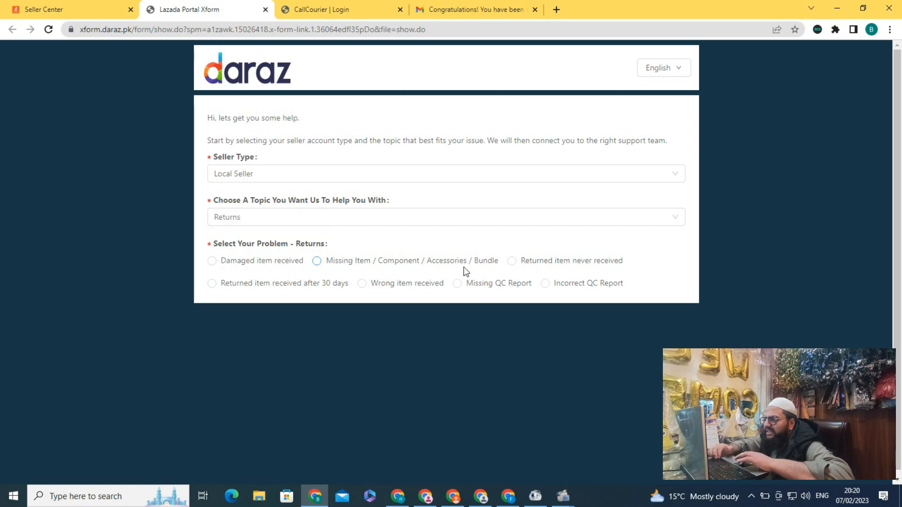
Step: Mark the problem as Missing Item / Component / Accessories / Bundle, with Return Type Customer Return
{"action": "left_click", "coordinate": [317, 262]}
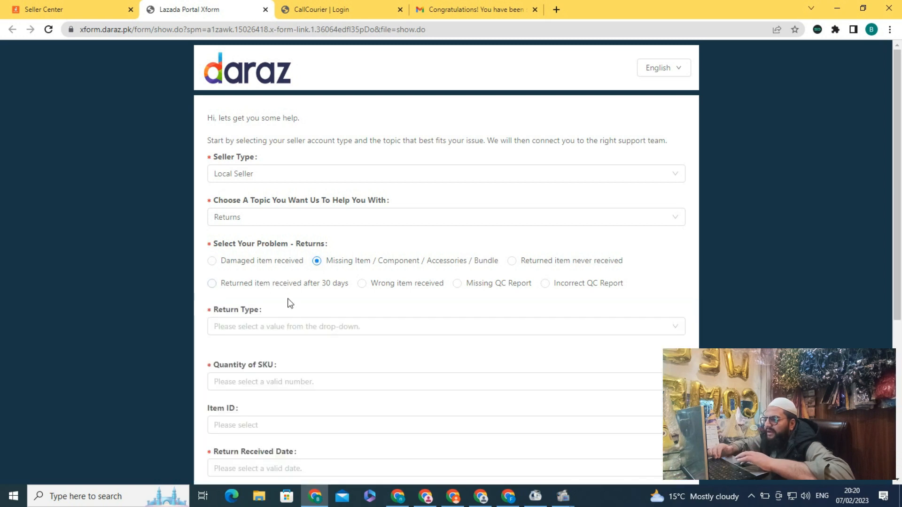
{"action": "scroll", "coordinate": [290, 303], "scroll_direction": "down", "scroll_amount": 3}
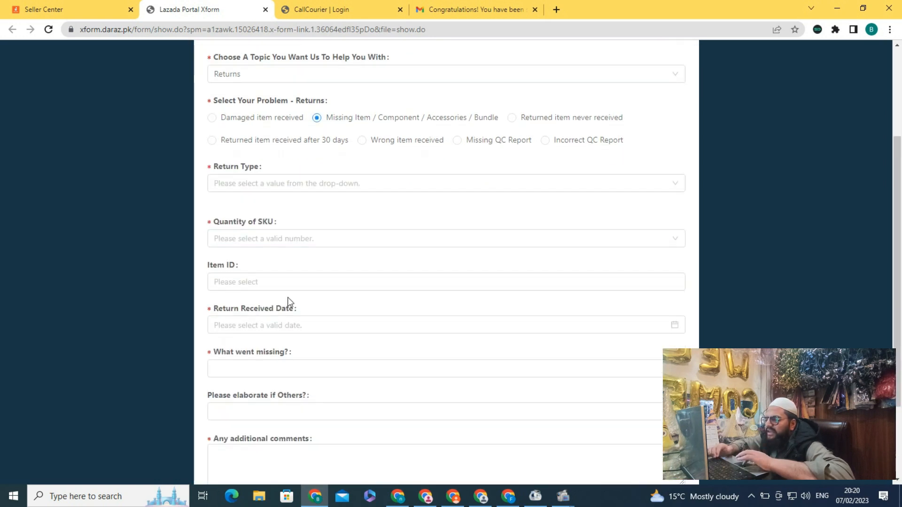
{"action": "left_click", "coordinate": [237, 168]}
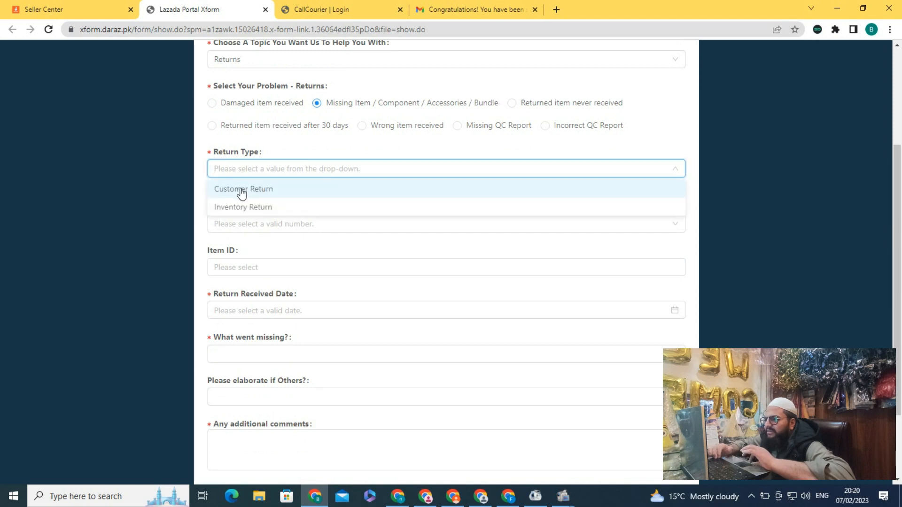
{"action": "left_click", "coordinate": [240, 190]}
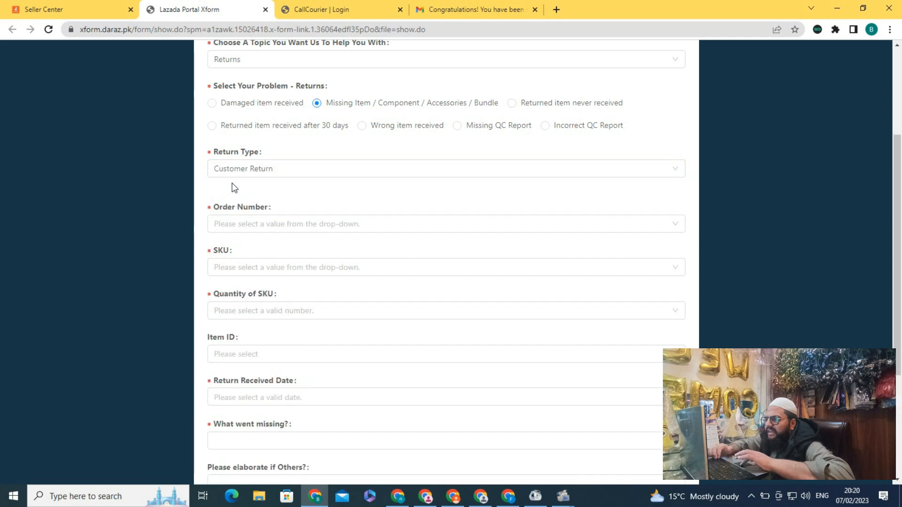
{"action": "left_click", "coordinate": [243, 225]}
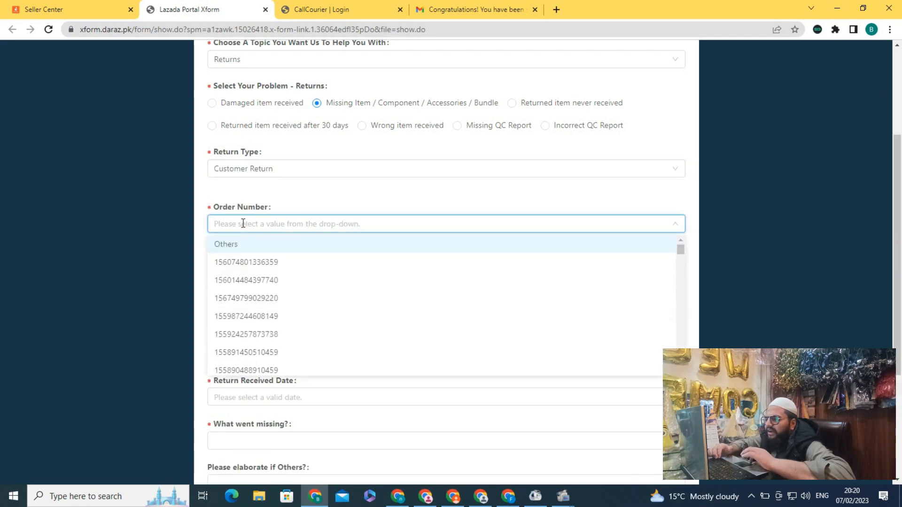
{"action": "left_click", "coordinate": [86, 8]}
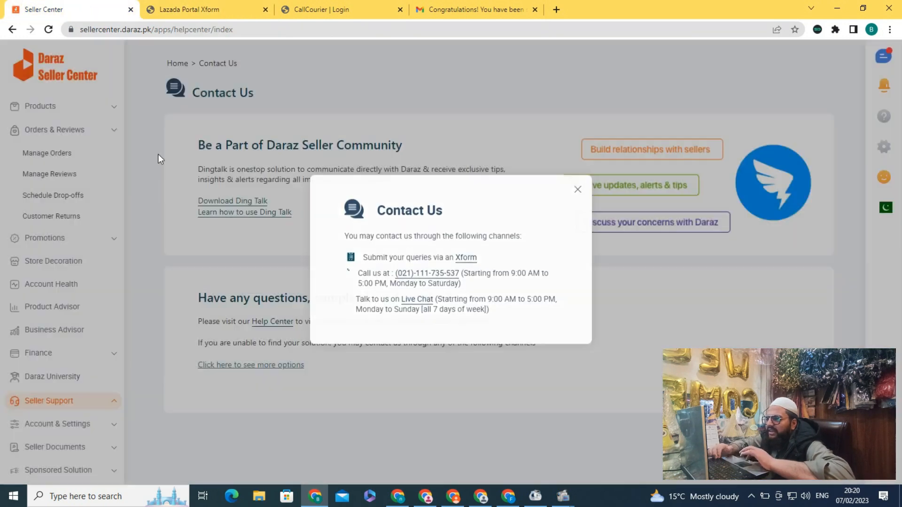
Step: Close Contact Us, review the Returned orders in Manage Orders, then go back to the Xform
{"action": "left_click", "coordinate": [158, 154]}
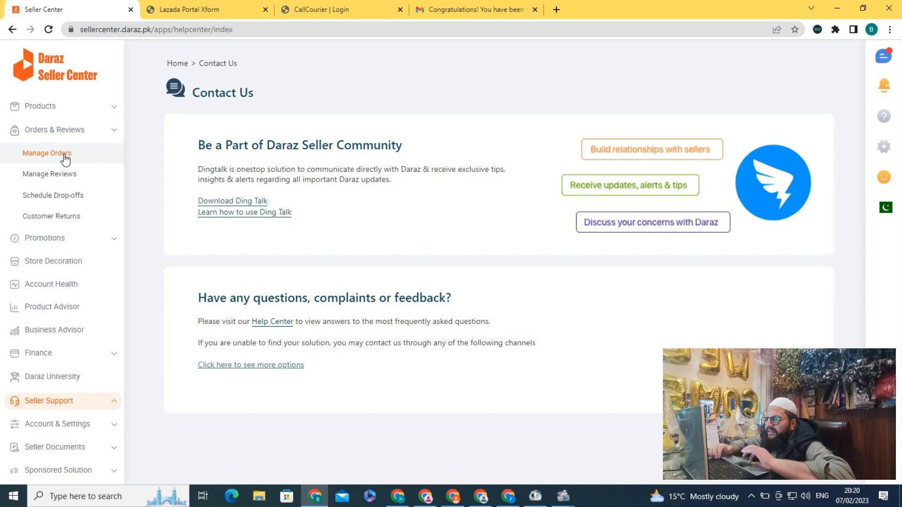
{"action": "left_click", "coordinate": [64, 155]}
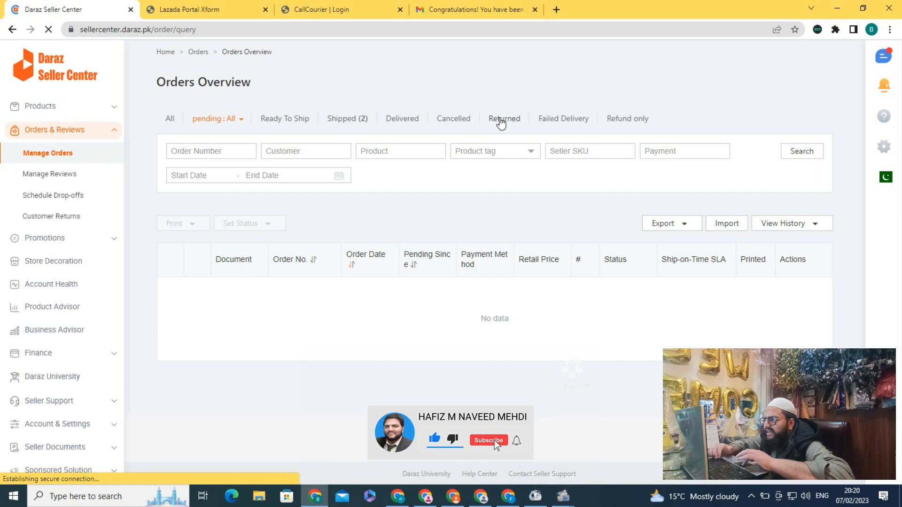
{"action": "left_click", "coordinate": [501, 120]}
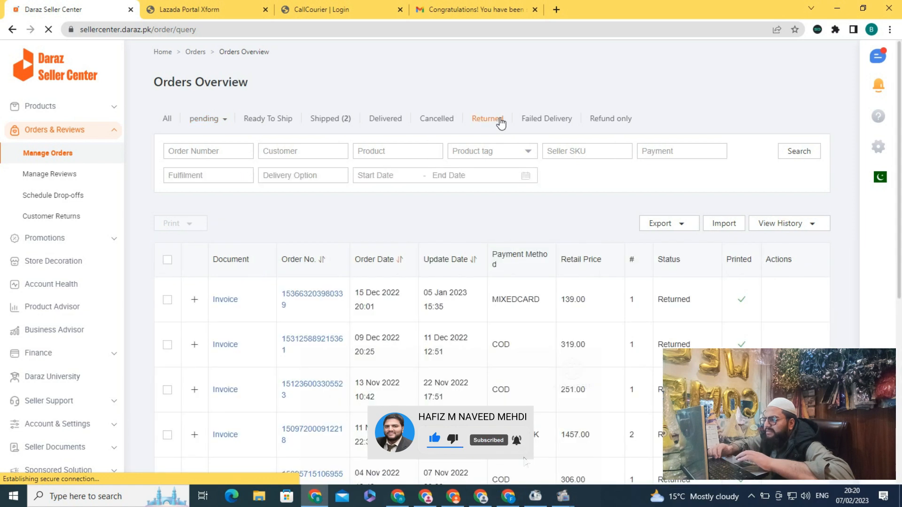
{"action": "scroll", "coordinate": [437, 228], "scroll_direction": "down", "scroll_amount": 2}
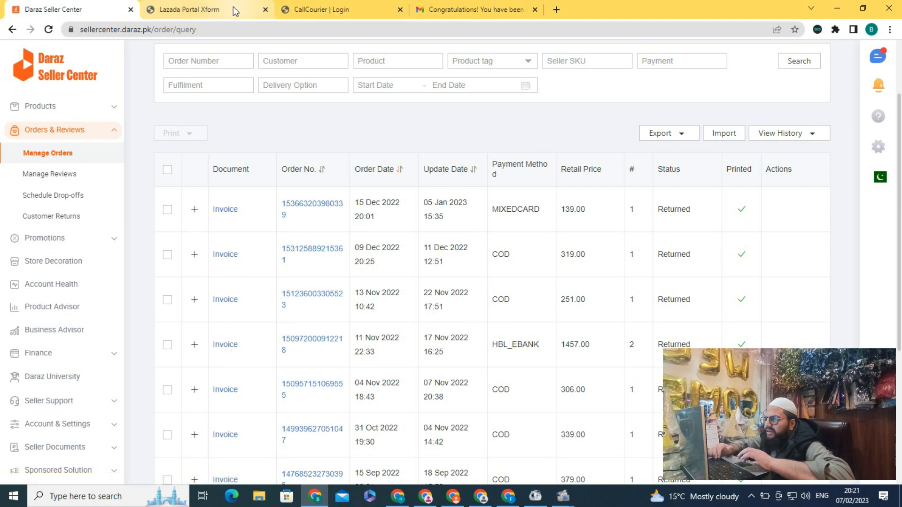
{"action": "left_click", "coordinate": [235, 12]}
{"action": "left_click", "coordinate": [236, 227]}
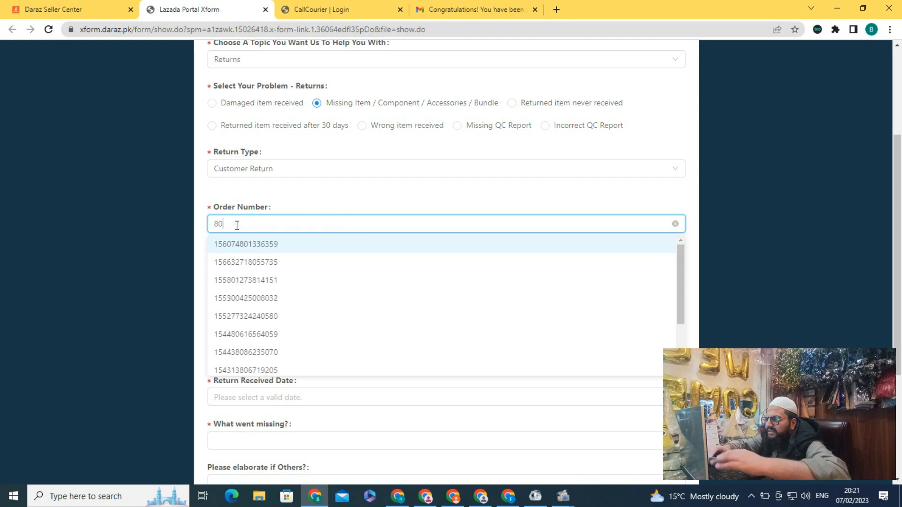
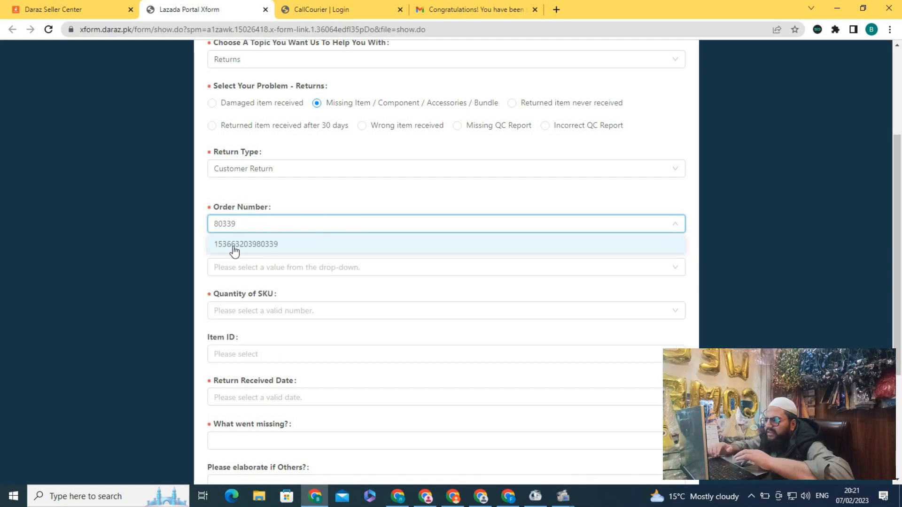
{"action": "left_click", "coordinate": [234, 249]}
{"action": "left_click", "coordinate": [225, 268]}
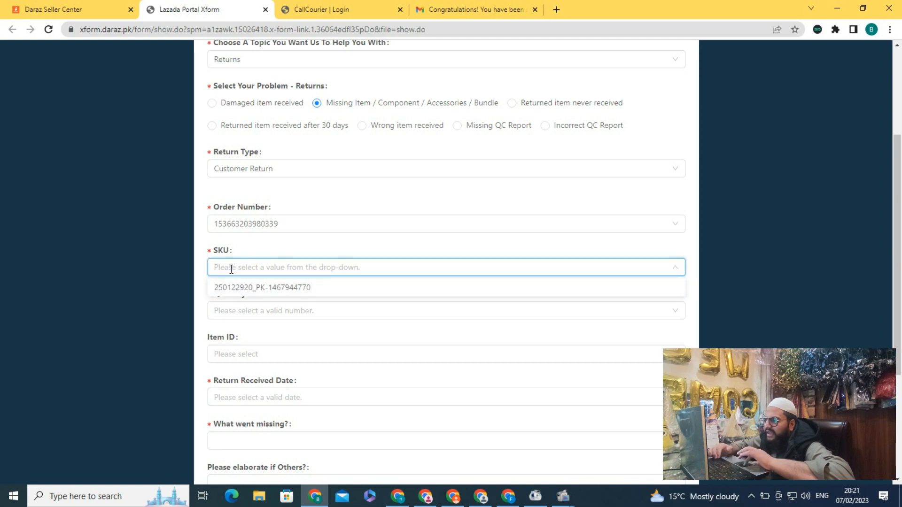
{"action": "left_click", "coordinate": [265, 288]}
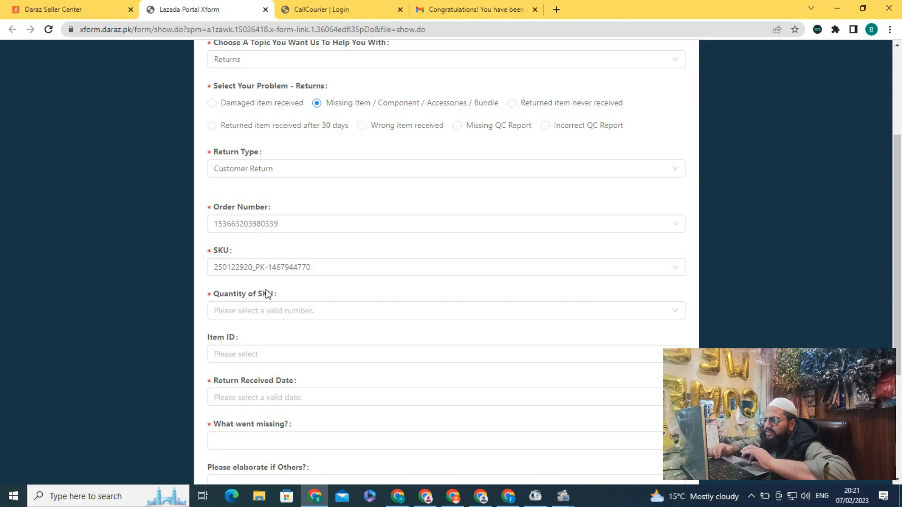
Step: Set Quantity of SKU to 1
{"action": "scroll", "coordinate": [303, 284], "scroll_direction": "down", "scroll_amount": 2}
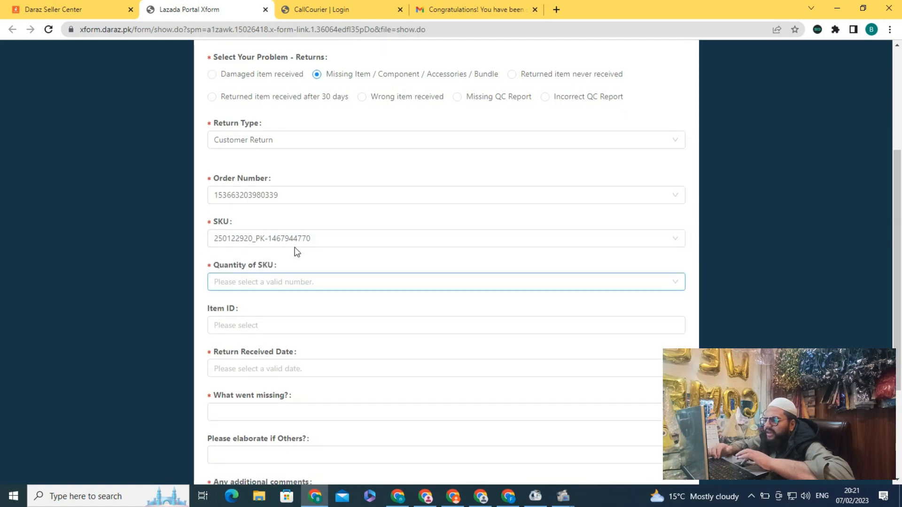
{"action": "left_click", "coordinate": [251, 249]}
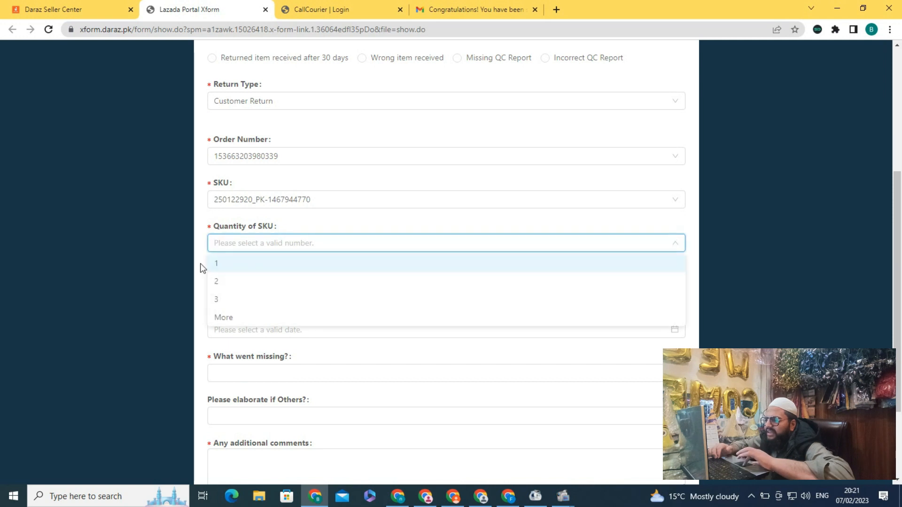
{"action": "left_click", "coordinate": [229, 267]}
{"action": "scroll", "coordinate": [276, 262], "scroll_direction": "down", "scroll_amount": 1}
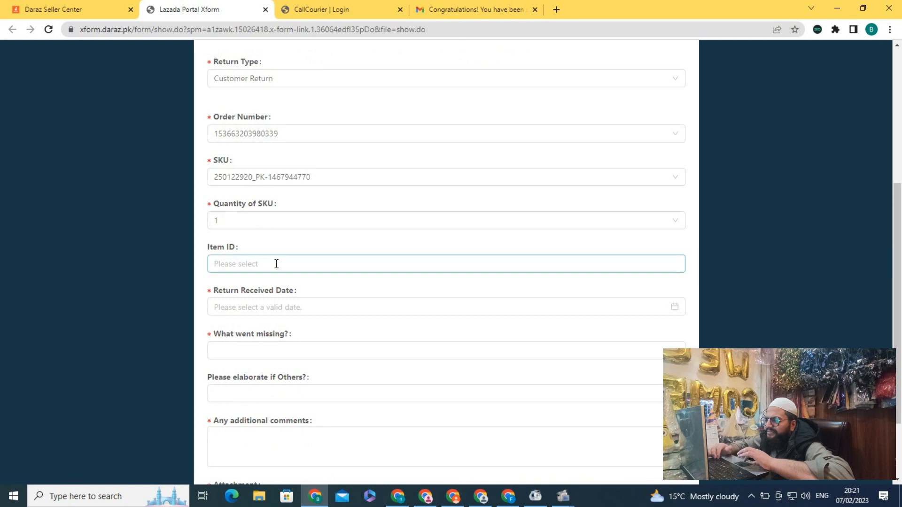
{"action": "scroll", "coordinate": [277, 264], "scroll_direction": "down", "scroll_amount": 2}
{"action": "left_click", "coordinate": [238, 169]}
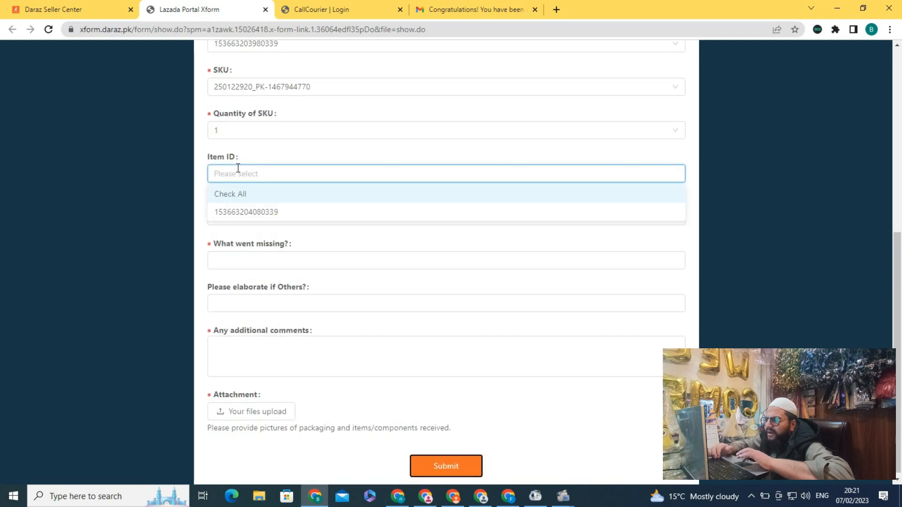
{"action": "left_click", "coordinate": [230, 191]}
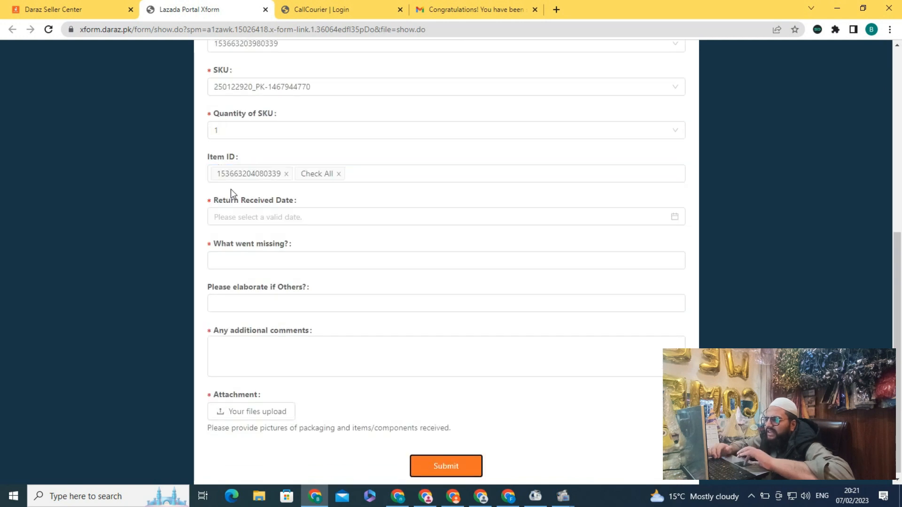
{"action": "left_click", "coordinate": [238, 219]}
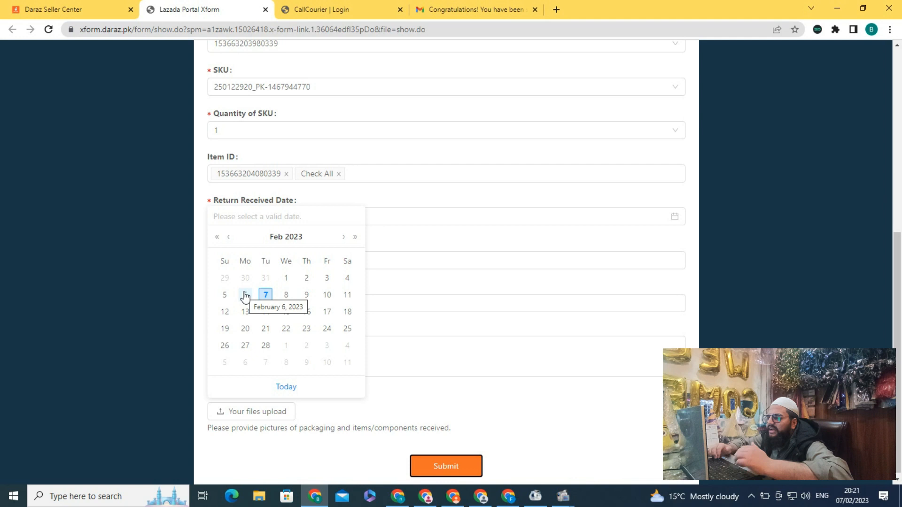
{"action": "left_click", "coordinate": [347, 279]}
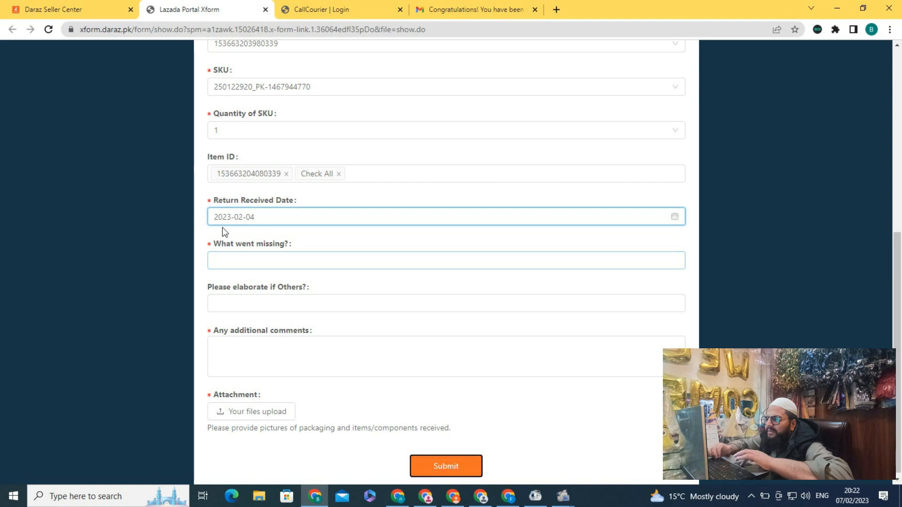
{"action": "left_click", "coordinate": [231, 260]}
{"action": "left_click", "coordinate": [231, 259]}
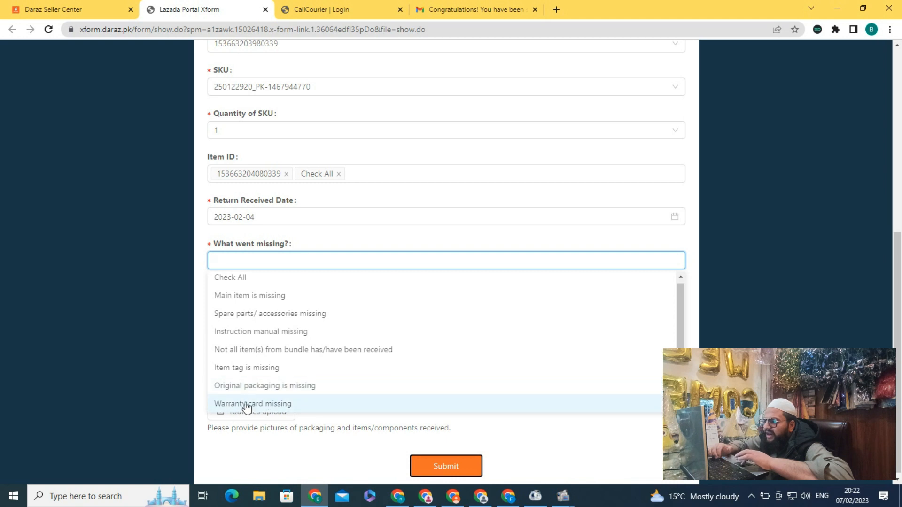
{"action": "left_click_drag", "start_coordinate": [680, 313], "coordinate": [689, 282]}
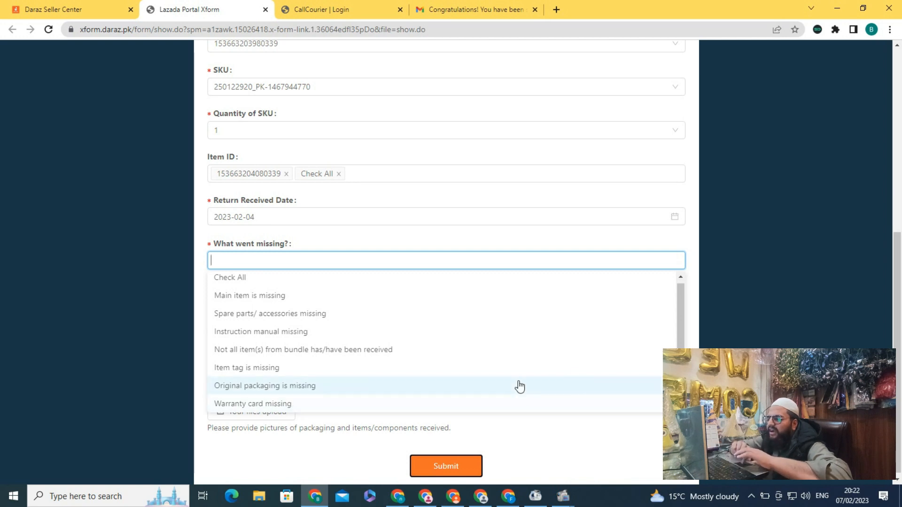
{"action": "left_click_drag", "start_coordinate": [679, 322], "coordinate": [679, 338]}
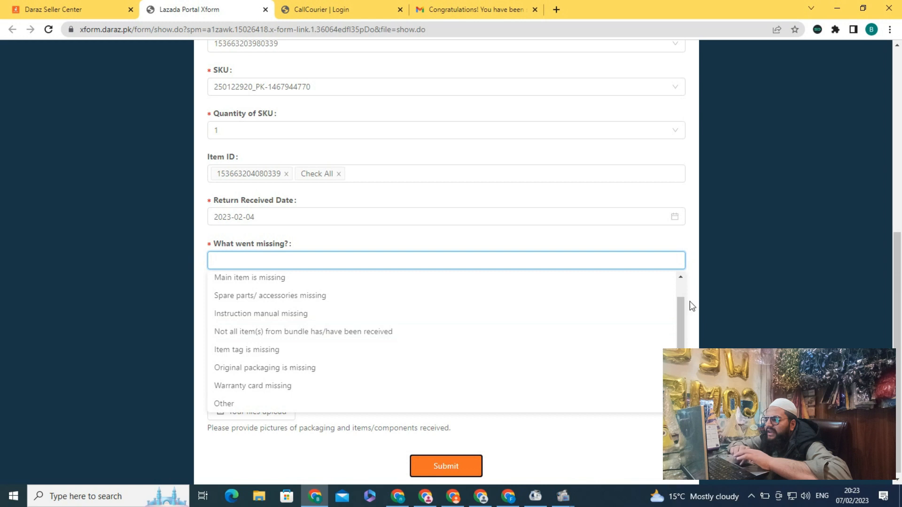
{"action": "left_click_drag", "start_coordinate": [680, 303], "coordinate": [680, 284]}
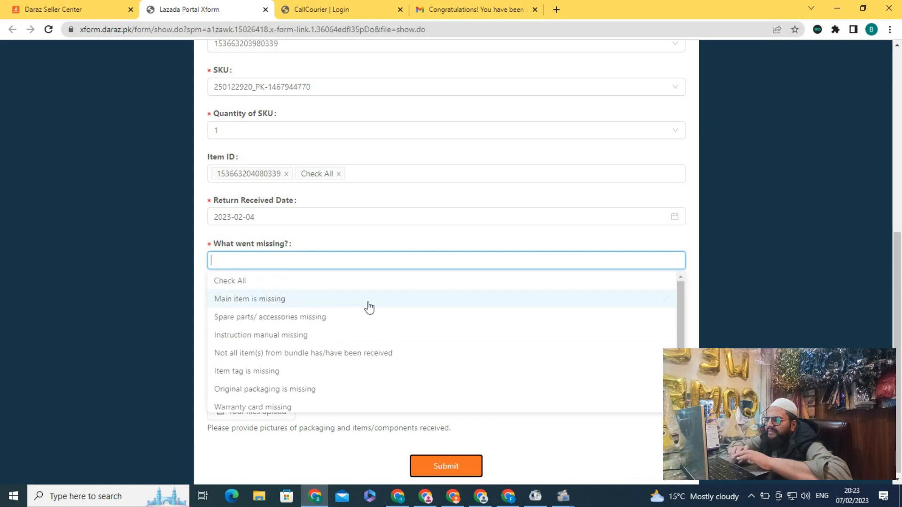
Step: Choose 'Spare parts/ accessories missing' and explain the electronics device's charger is missing, requesting a refund
{"action": "left_click", "coordinate": [227, 318]}
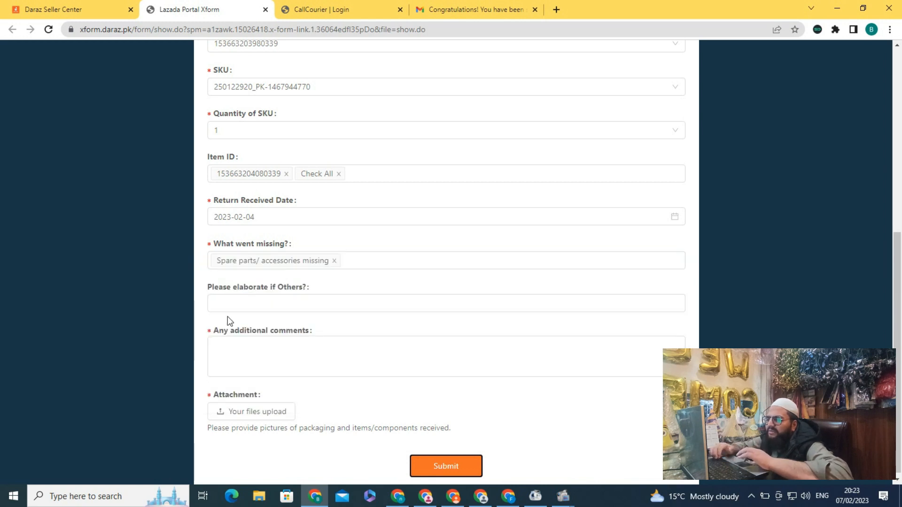
{"action": "left_click", "coordinate": [232, 307]}
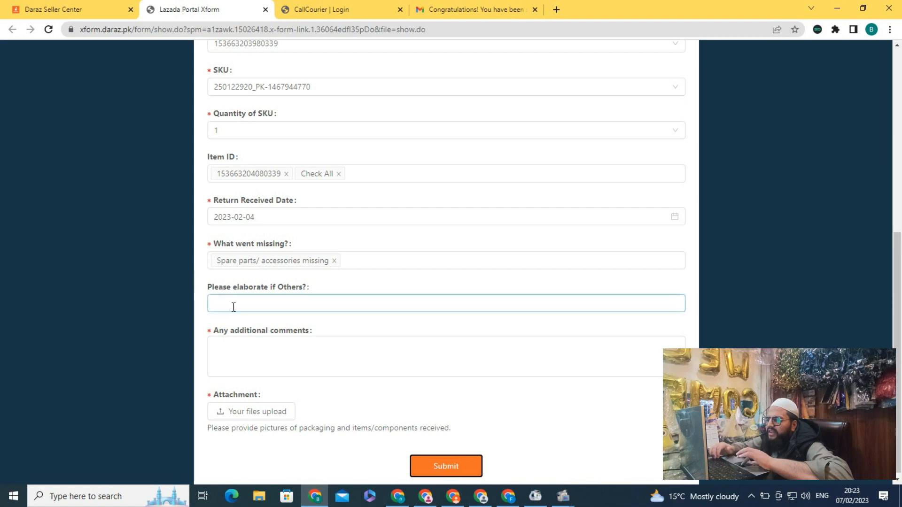
{"action": "type", "text": "Sir yhmari"}
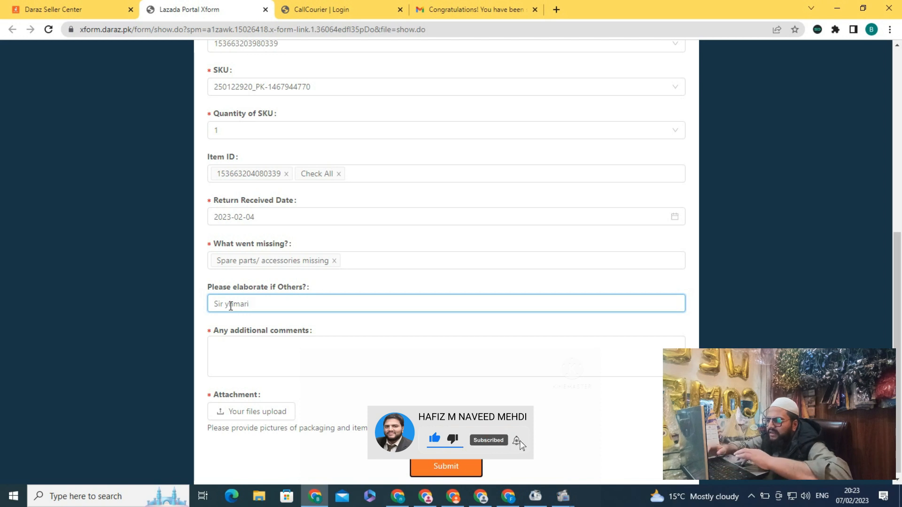
{"action": "left_click", "coordinate": [229, 306]}
{"action": "key", "text": "BackSpace"}
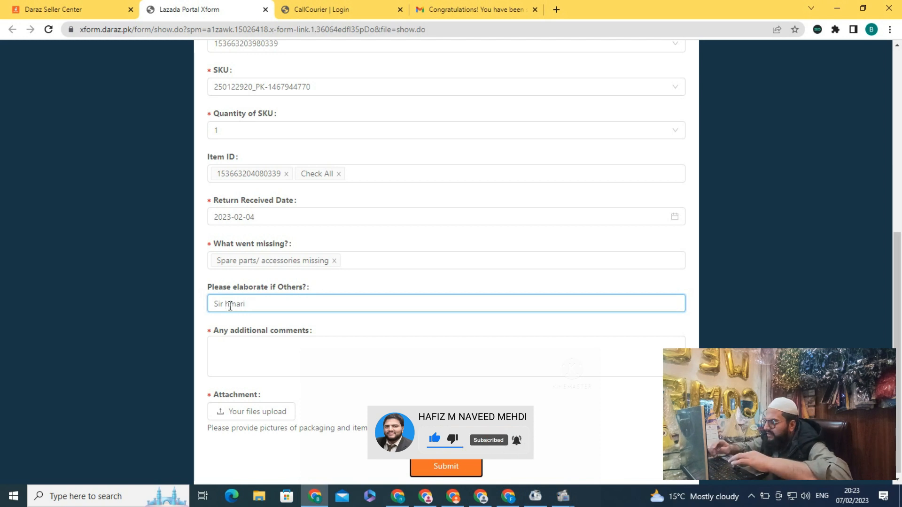
{"action": "key", "text": "End"}
{"action": "type", "text": "e"}
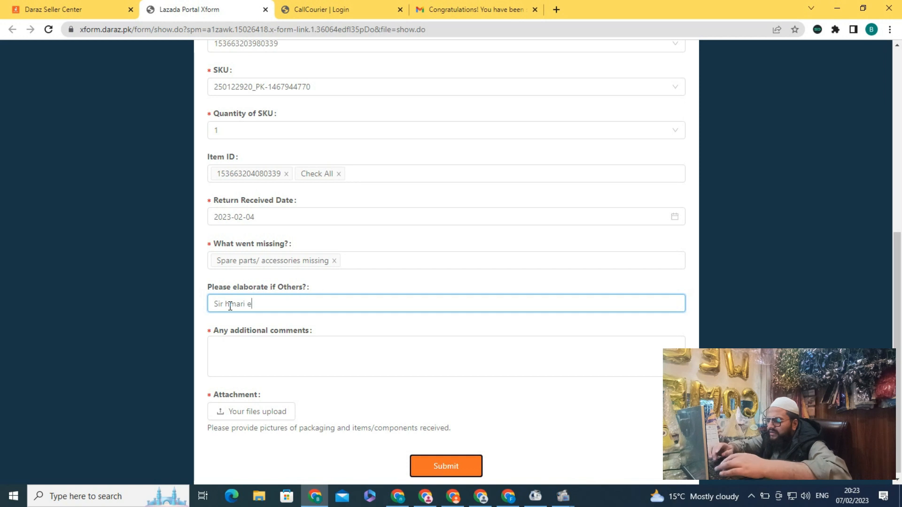
{"action": "type", "text": "lectronic"}
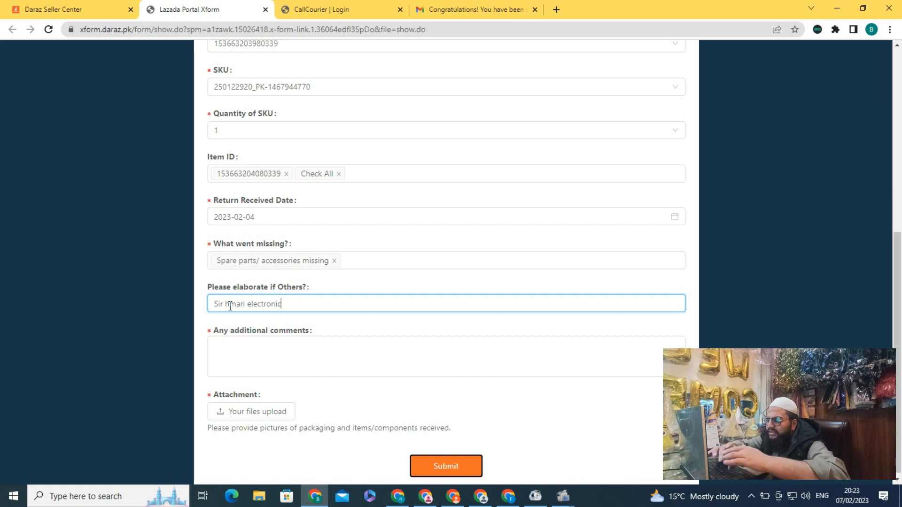
{"action": "type", "text": "s ki device th"}
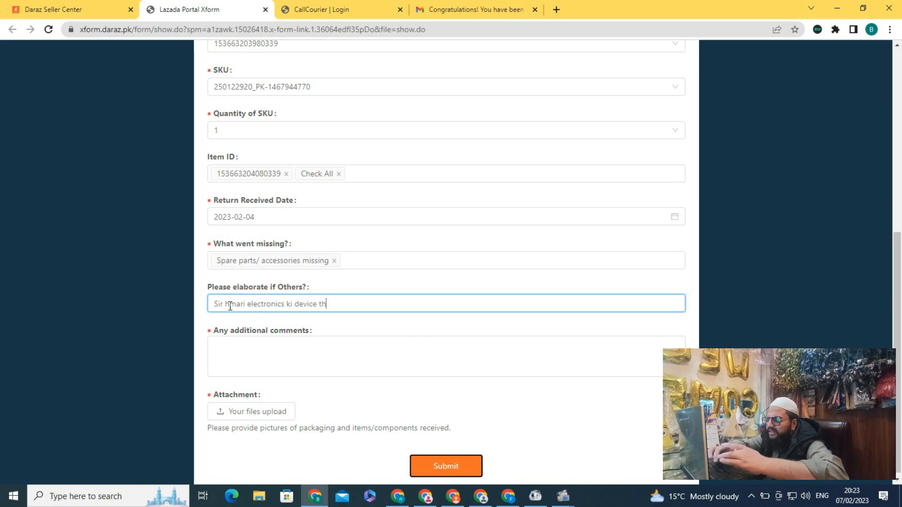
{"action": "type", "text": "i us ka charges"}
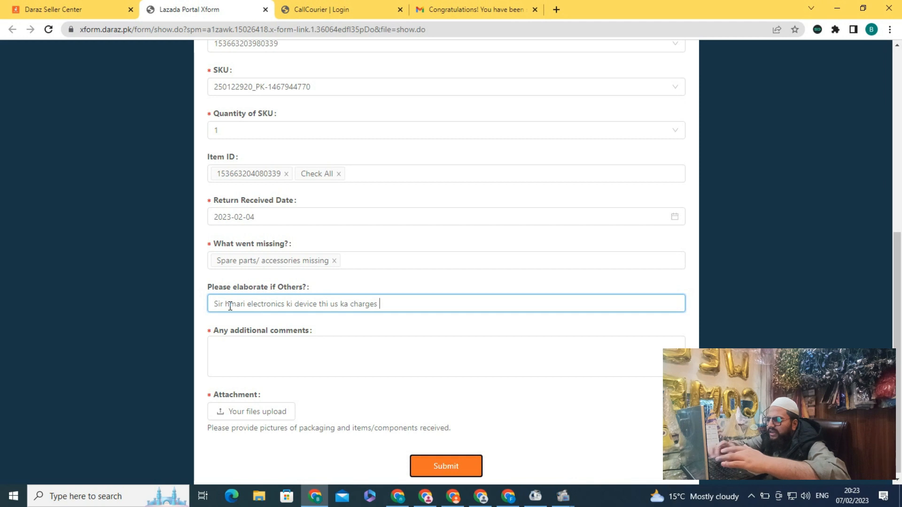
{"action": "key", "text": "BackSpace"}
{"action": "type", "text": "r "}
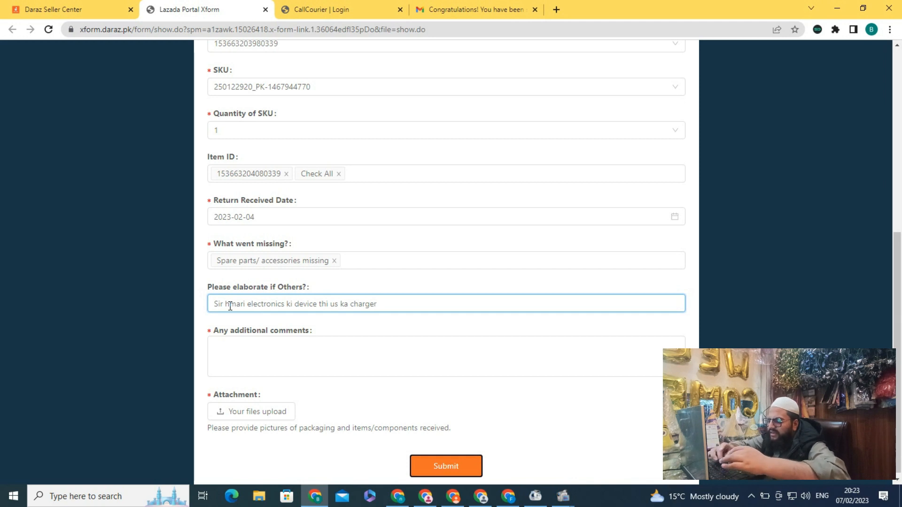
{"action": "type", "text": "mi"}
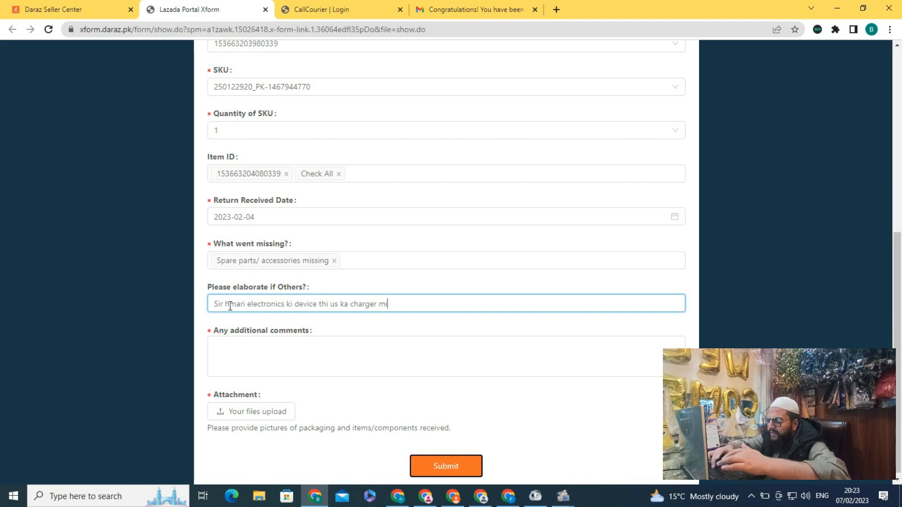
{"action": "type", "text": "ssing ha "}
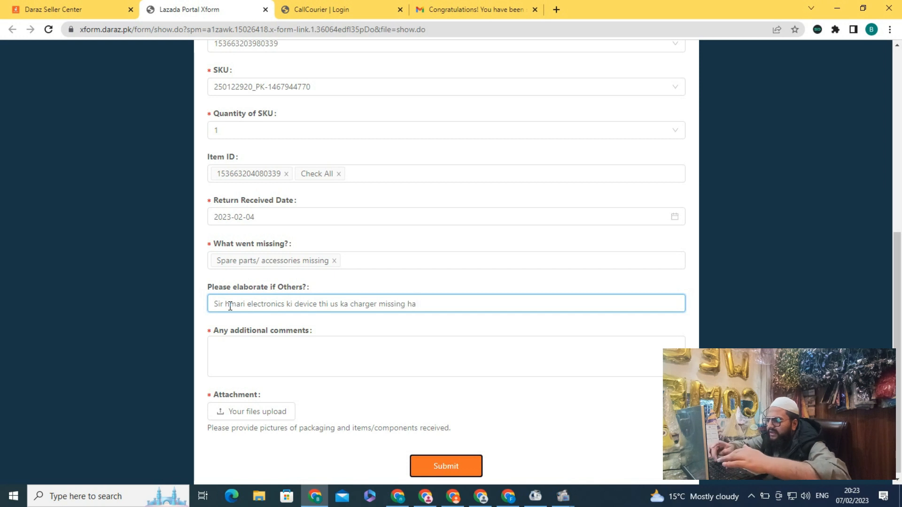
{"action": "type", "text": "i"}
{"action": "type", "text": "k"}
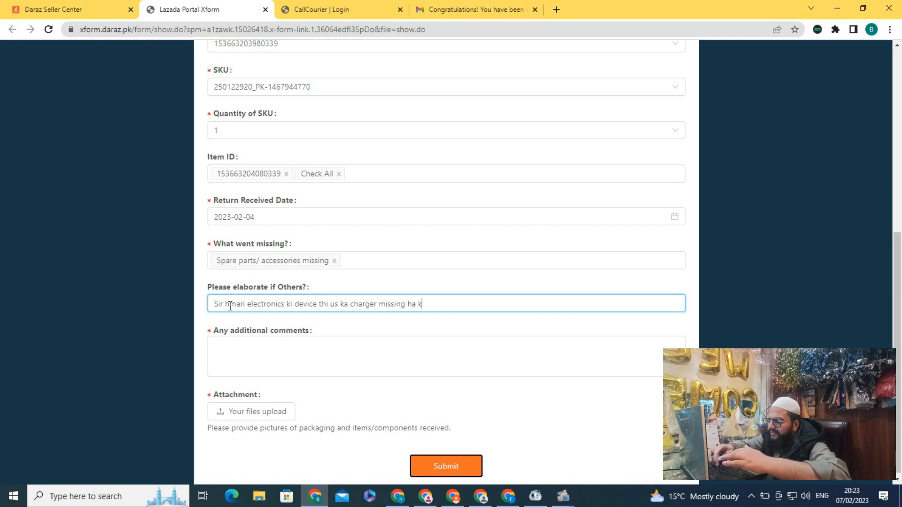
{"action": "type", "text": "indly "}
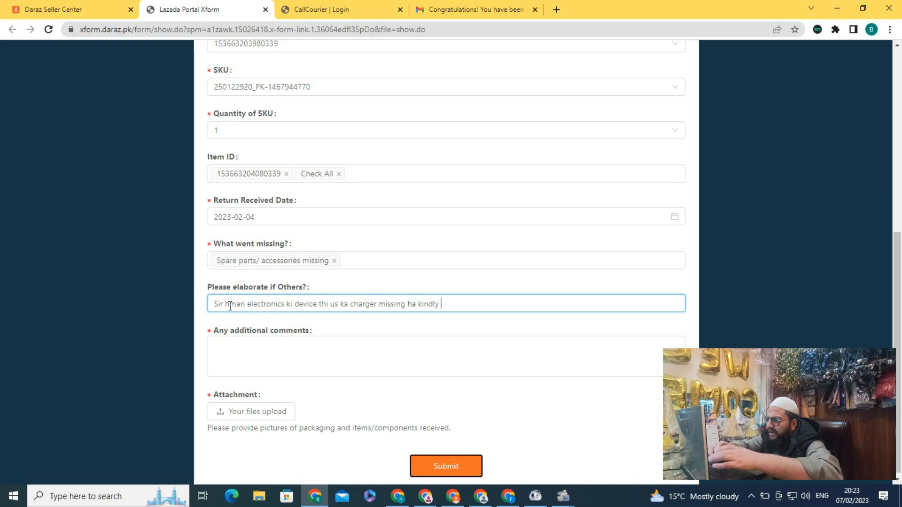
{"action": "type", "text": "hma"}
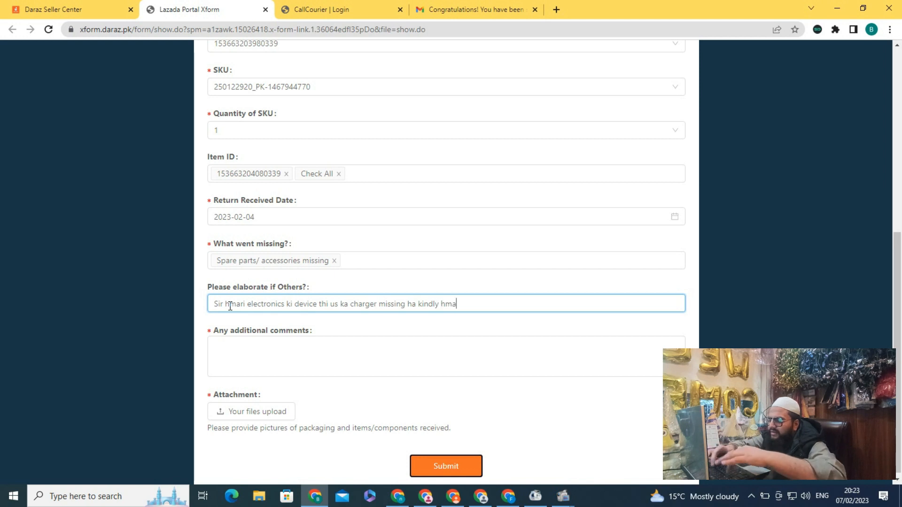
{"action": "type", "text": "in refund kr dain "}
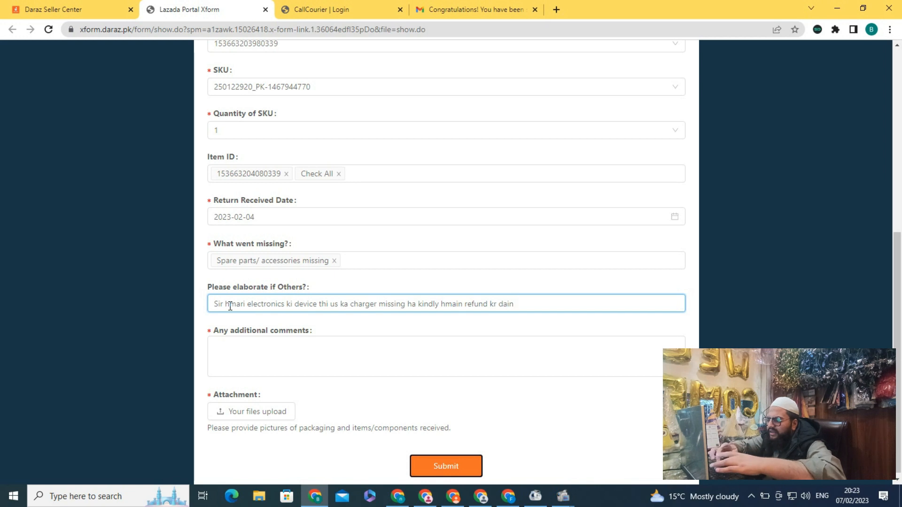
{"action": "type", "text": "thanks"}
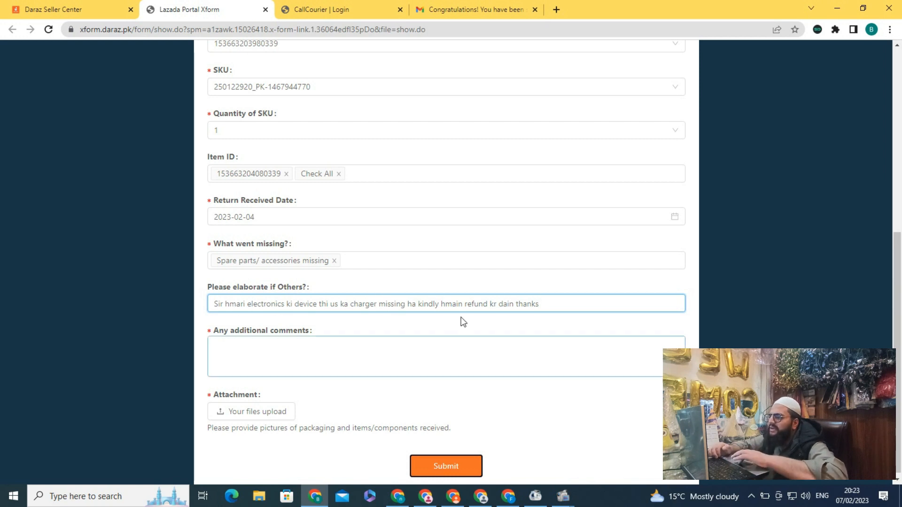
Step: Comment that the missing charger cost about 400, request a refund, and note pictures are attached
{"action": "left_click", "coordinate": [262, 351]}
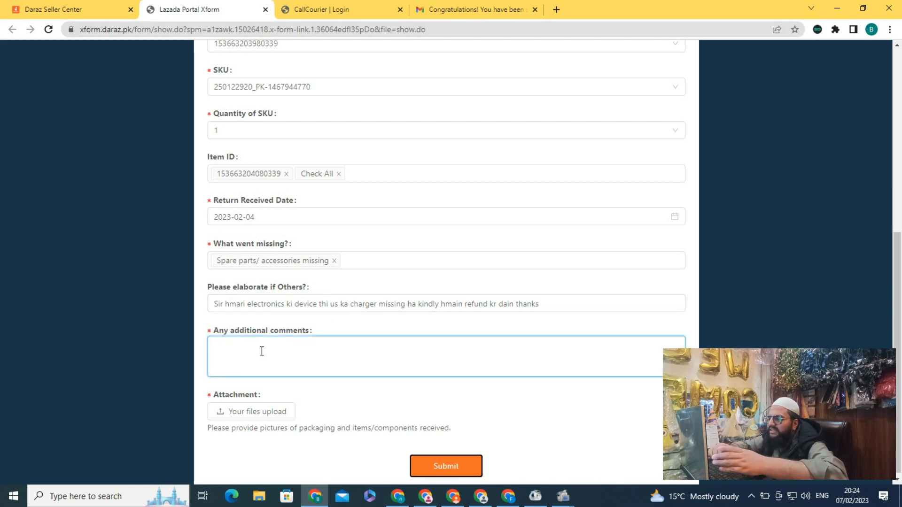
{"action": "type", "text": "Sir"}
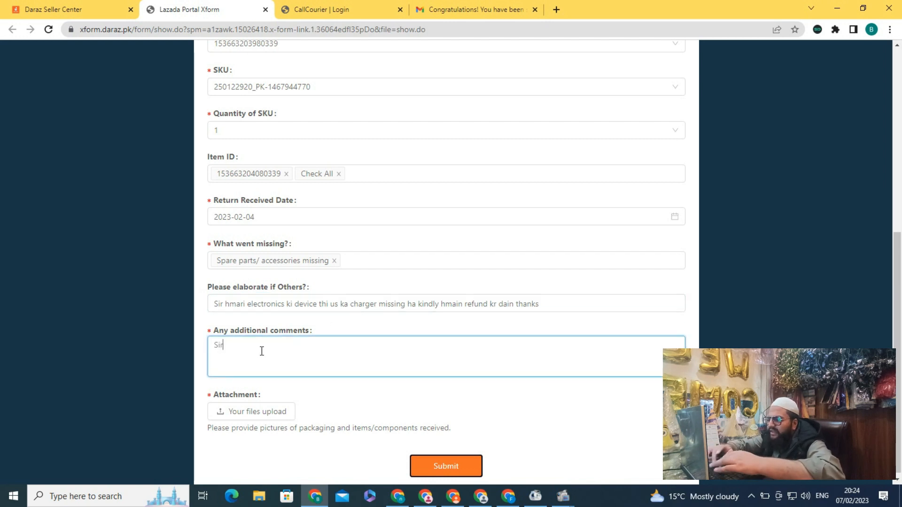
{"action": "type", "text": " wo charge"}
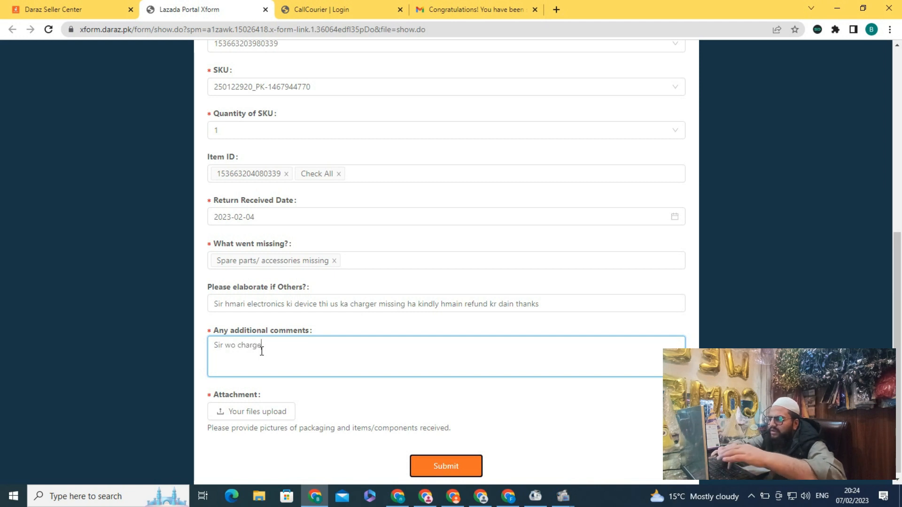
{"action": "type", "text": "r"}
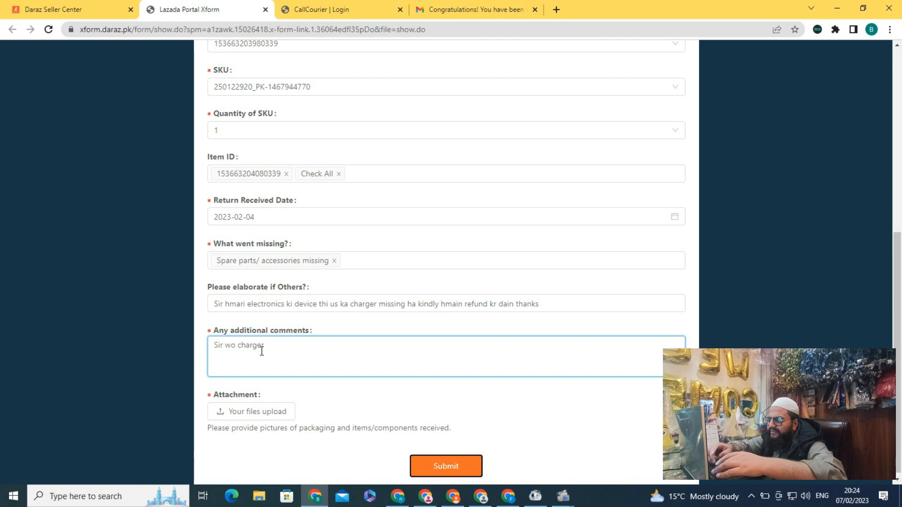
{"action": "type", "text": " taqreeban"}
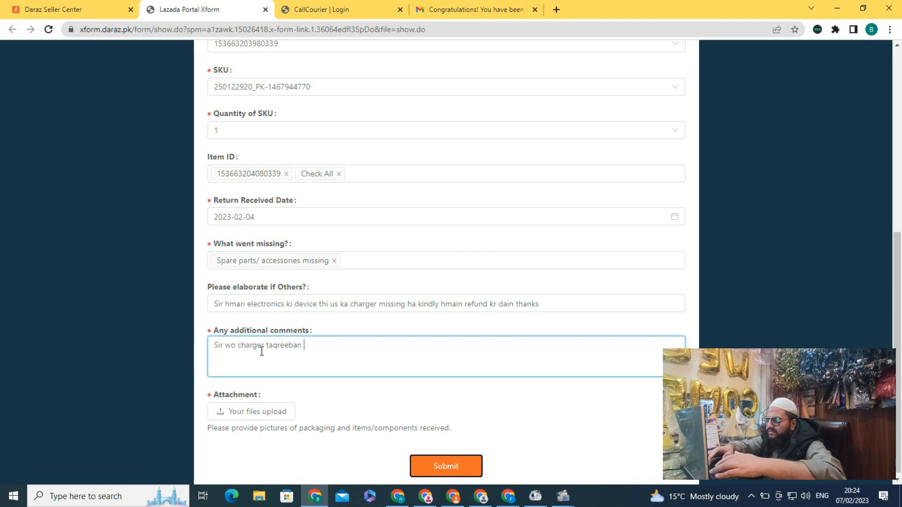
{"action": "type", "text": " 400"}
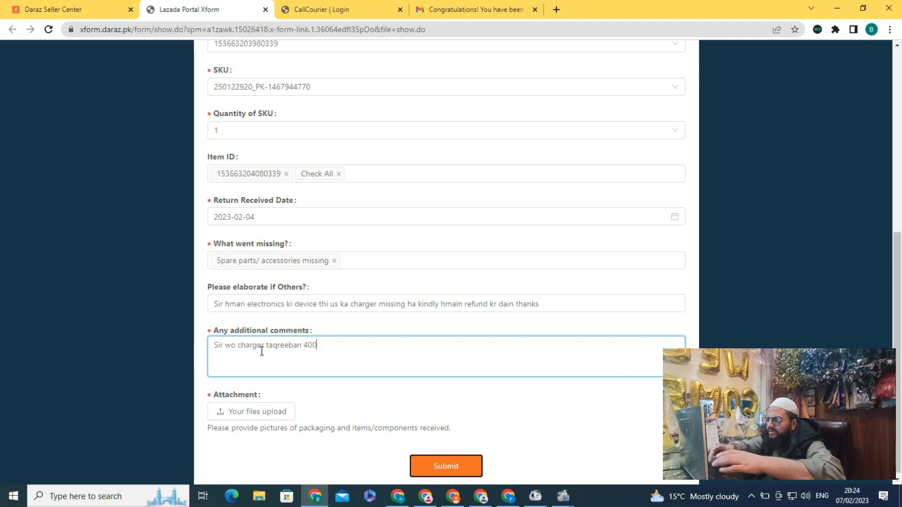
{"action": "type", "text": " ka tha "}
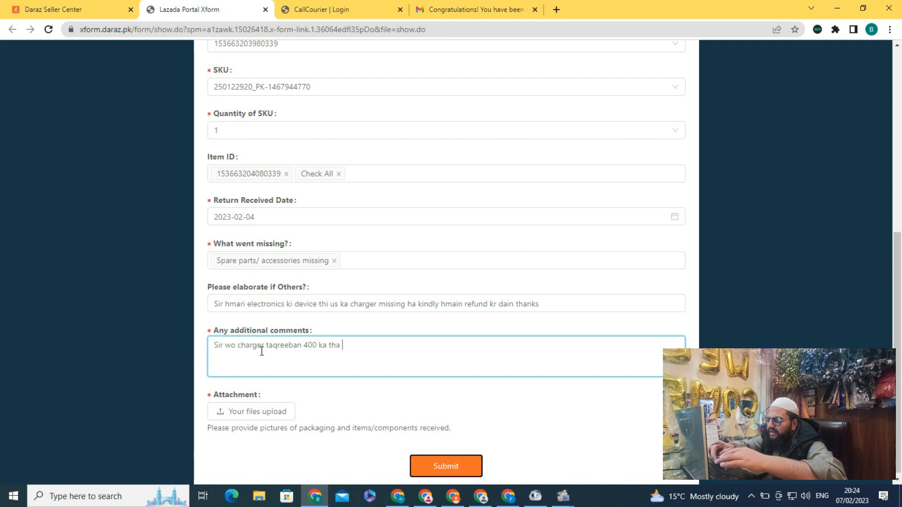
{"action": "type", "text": "kindly "}
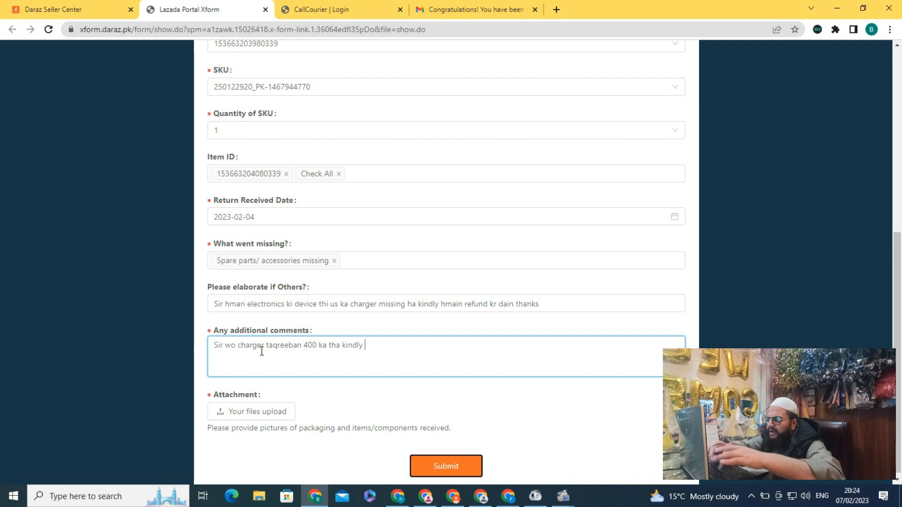
{"action": "type", "text": "wo missing ha"}
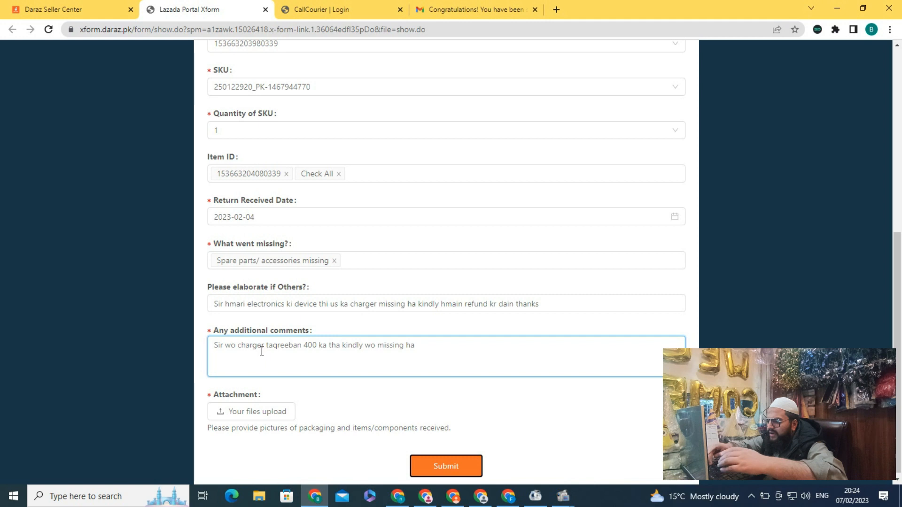
{"action": "type", "text": " t"}
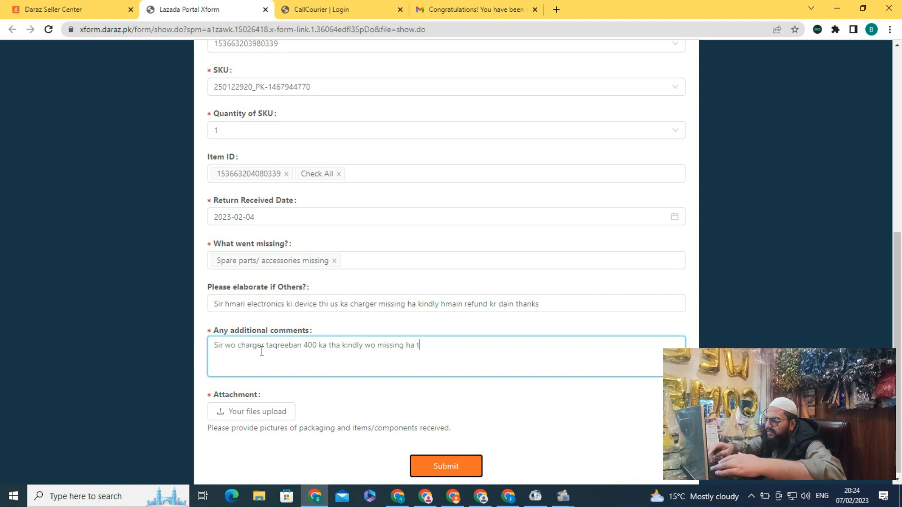
{"action": "type", "text": "o muj"}
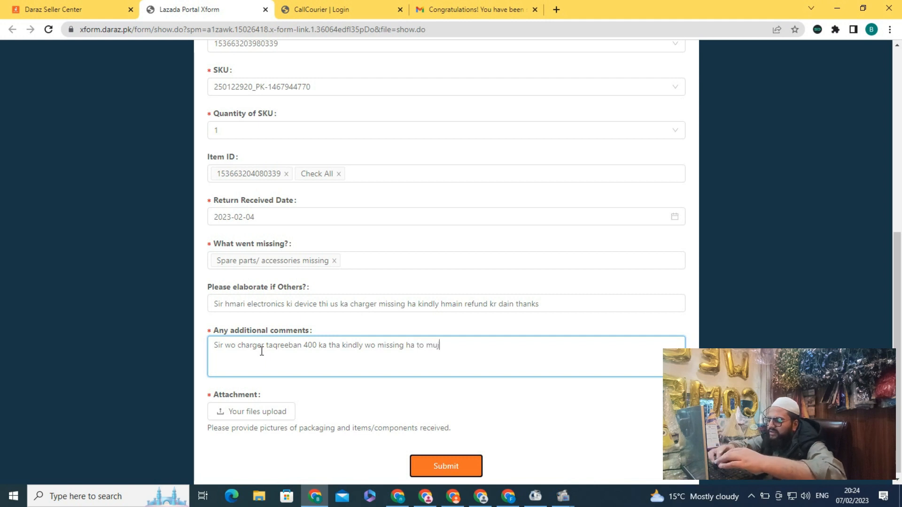
{"action": "type", "text": "y ya to re"}
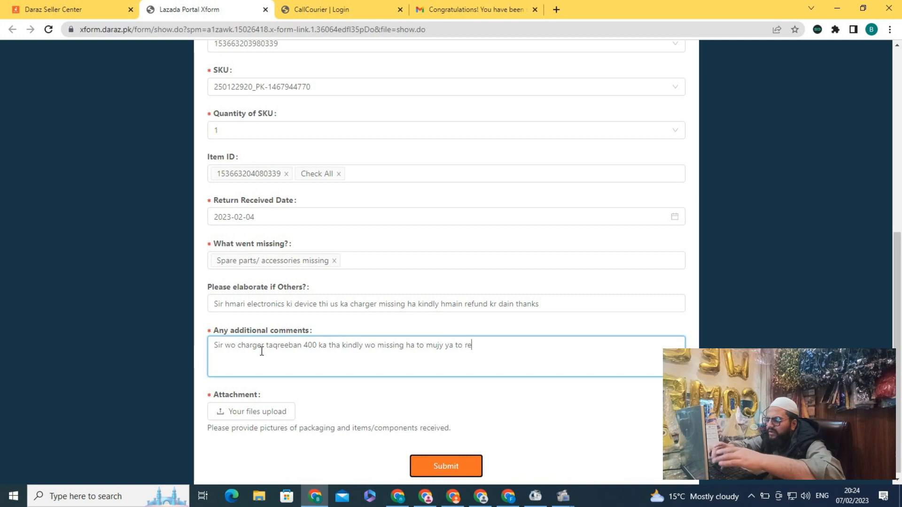
{"action": "type", "text": "fund "}
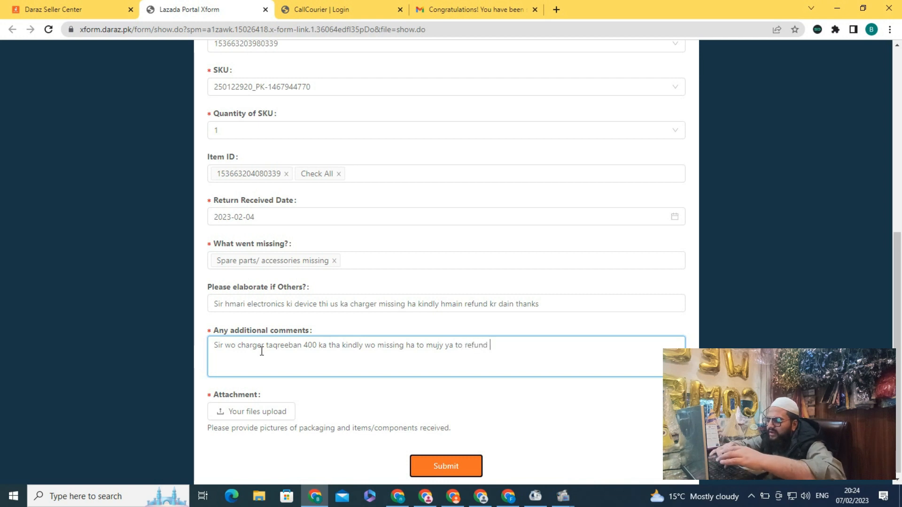
{"action": "type", "text": "dain ya phir"}
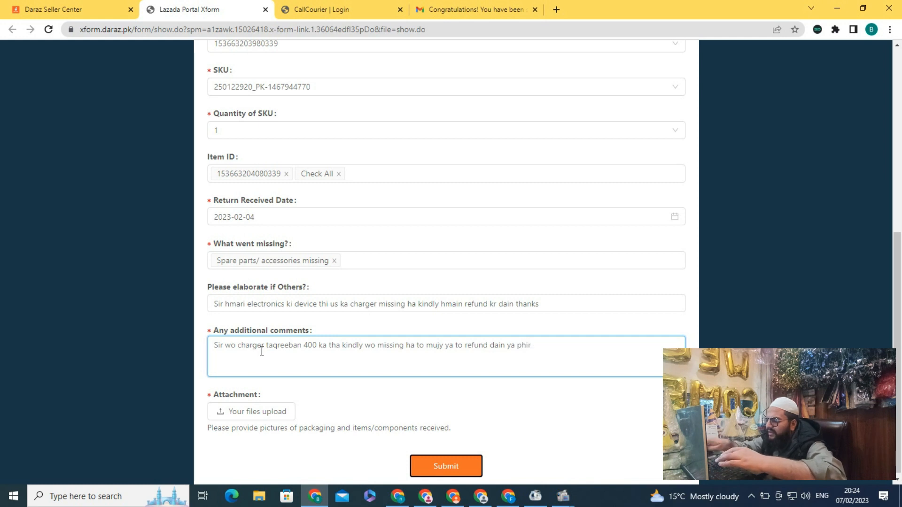
{"action": "key", "text": "BackSpace"}
{"action": "key", "text": "BackSpace"}
{"action": "key", "text": "BackSpace"}
{"action": "key", "text": "BackSpace"}
{"action": "key", "text": "BackSpace"}
{"action": "key", "text": "BackSpace"}
{"action": "key", "text": "BackSpace"}
{"action": "key", "text": "BackSpace"}
{"action": "key", "text": "BackSpace"}
{"action": "key", "text": "BackSpace"}
{"action": "key", "text": "BackSpace"}
{"action": "key", "text": "BackSpace"}
{"action": "key", "text": "BackSpace"}
{"action": "key", "text": "BackSpace"}
{"action": "key", "text": "BackSpace"}
{"action": "key", "text": "BackSpace"}
{"action": "key", "text": "BackSpace"}
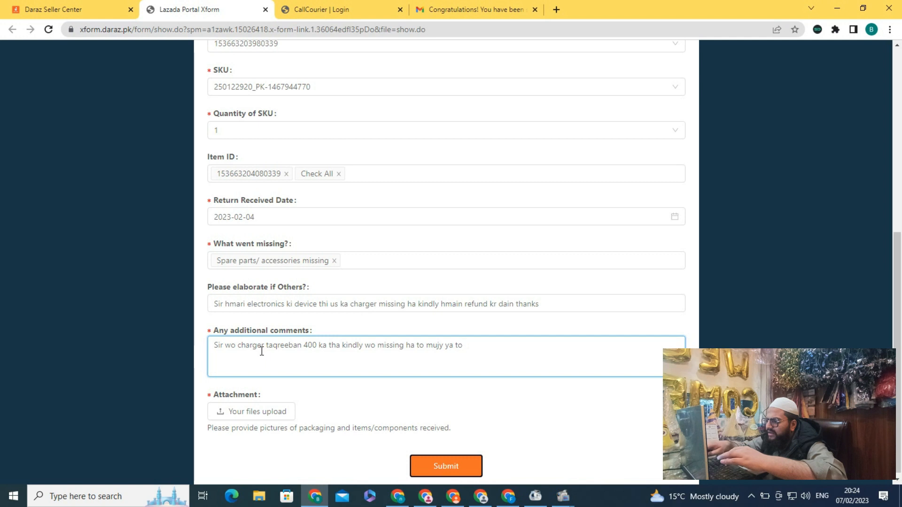
{"action": "key", "text": "BackSpace"}
{"action": "key", "text": "BackSpace"}
{"action": "key", "text": "BackSpace"}
{"action": "key", "text": "BackSpace"}
{"action": "key", "text": "BackSpace"}
{"action": "key", "text": "BackSpace"}
{"action": "type", "text": "refund dain mait"}
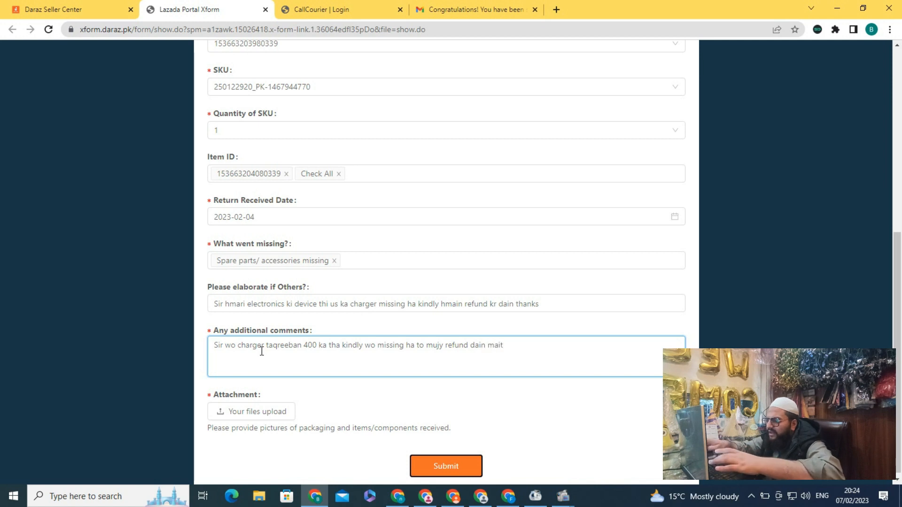
{"action": "key", "text": "BackSpace"}
{"action": "type", "text": " pi"}
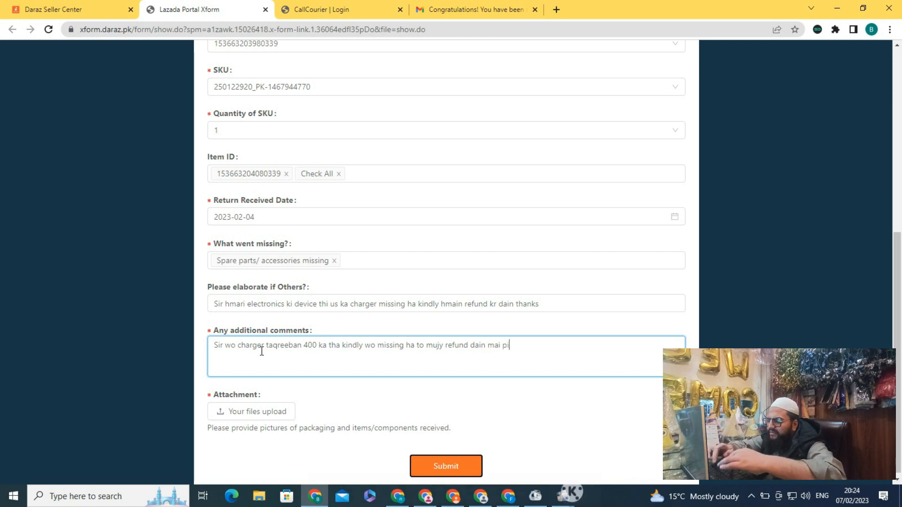
{"action": "type", "text": "ctures at"}
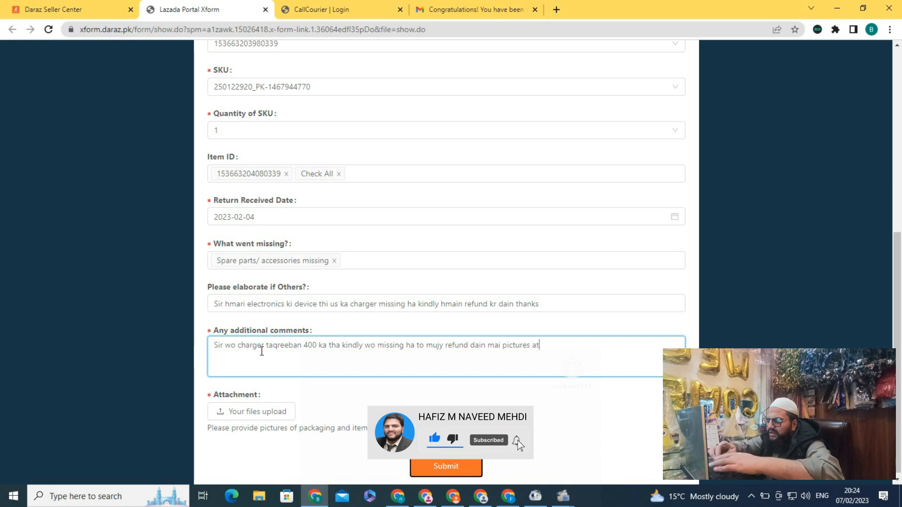
{"action": "type", "text": "tach kr rha hn"}
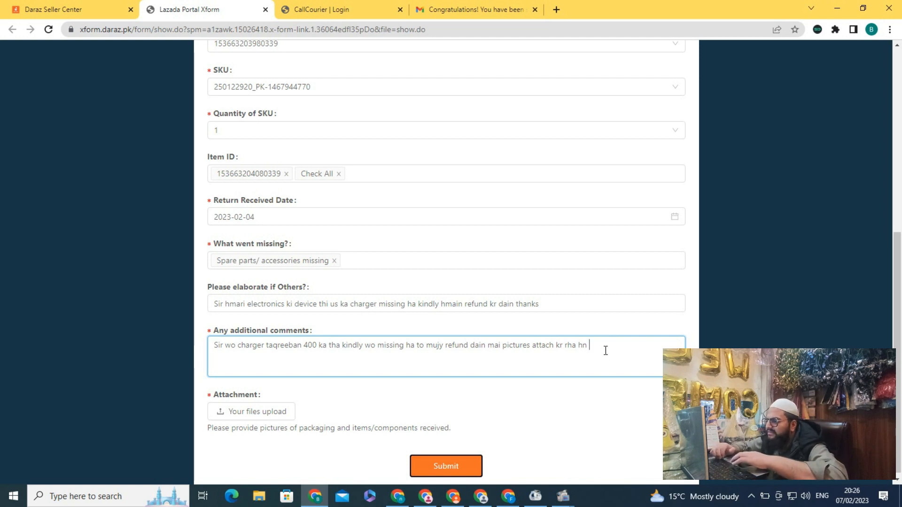
Step: Insert 'check kr lain' alongside 'thanks' to finish the comment
{"action": "type", "text": "thanks"}
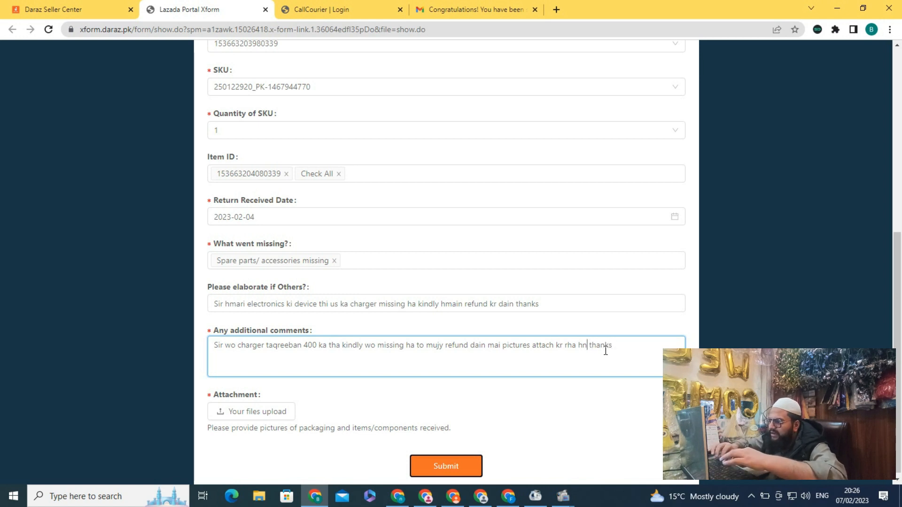
{"action": "type", "text": "check kr l"}
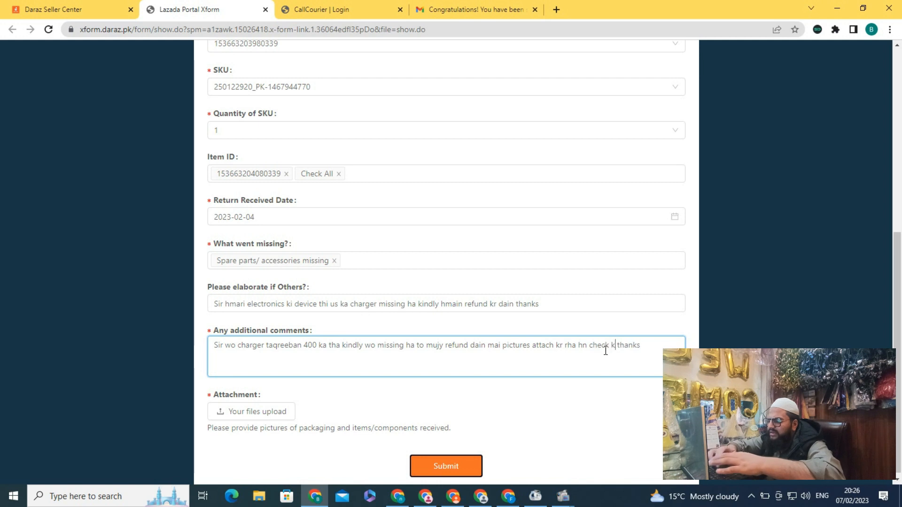
{"action": "type", "text": "ain"}
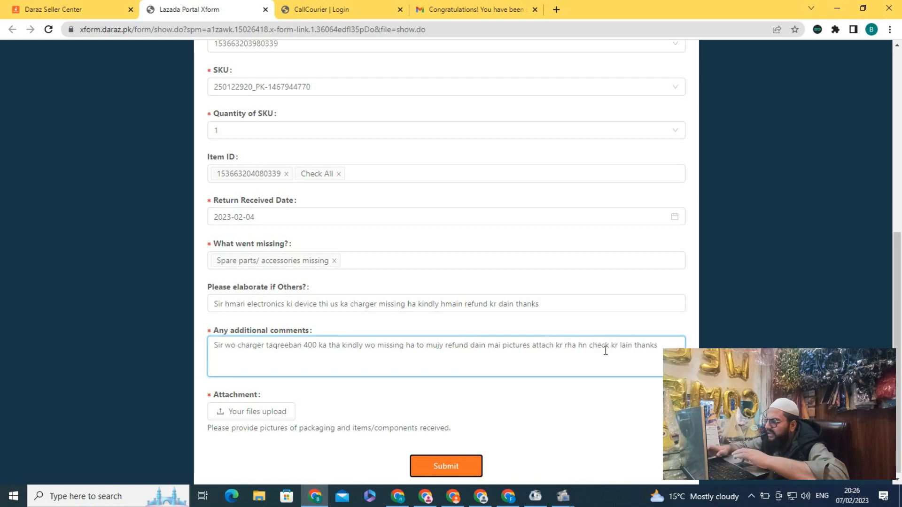
{"action": "left_click", "coordinate": [260, 413]}
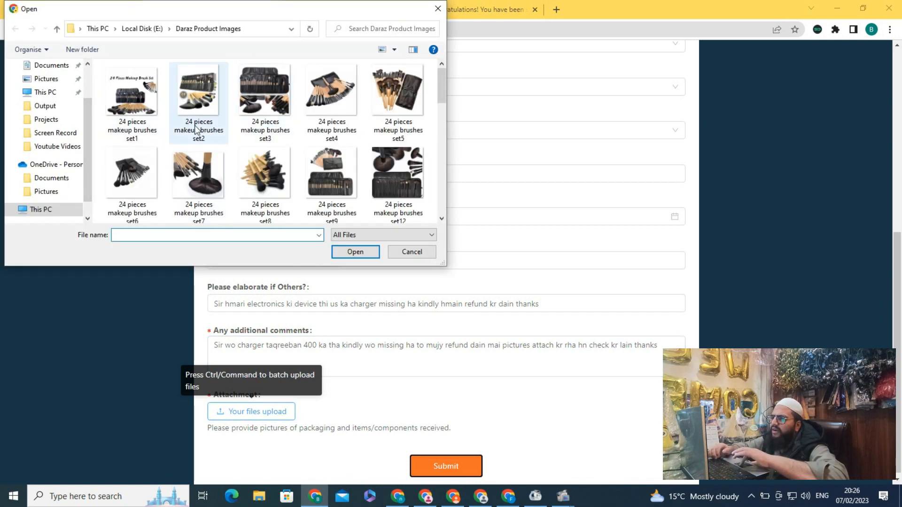
{"action": "left_click", "coordinate": [437, 11]}
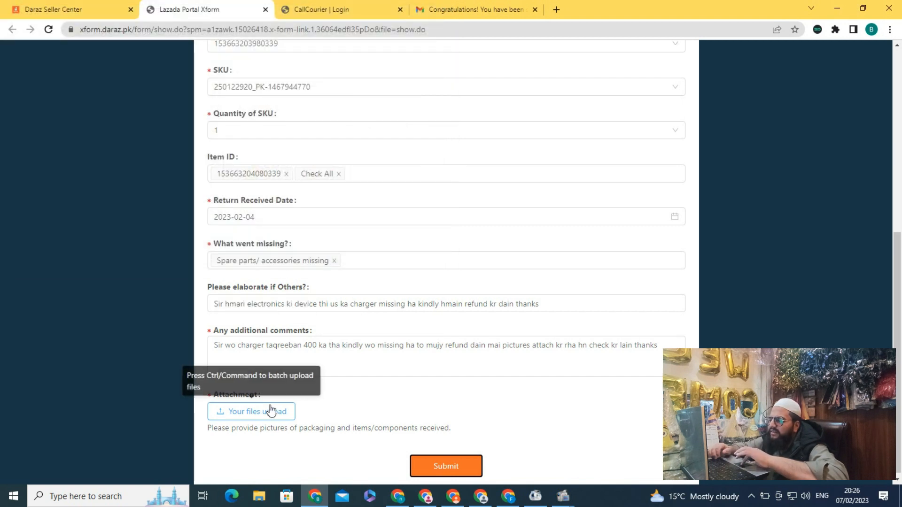
{"action": "scroll", "coordinate": [334, 391], "scroll_direction": "down", "scroll_amount": 1}
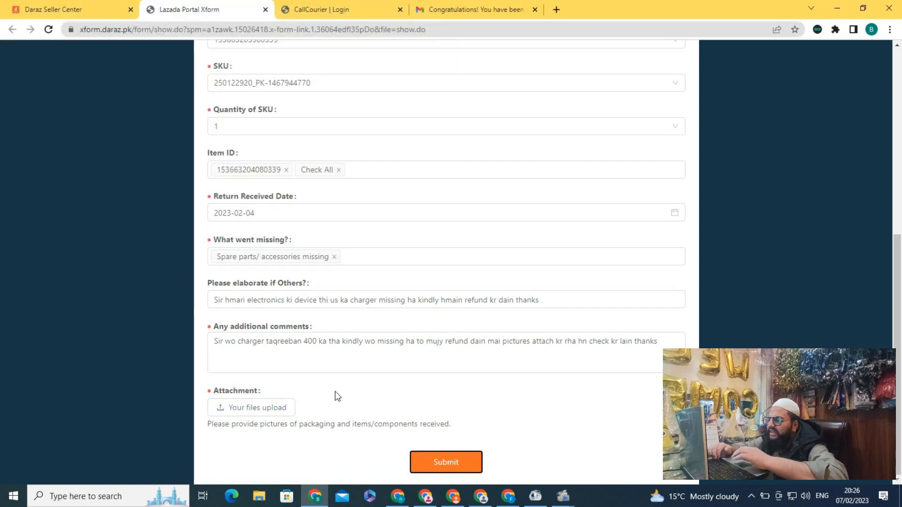